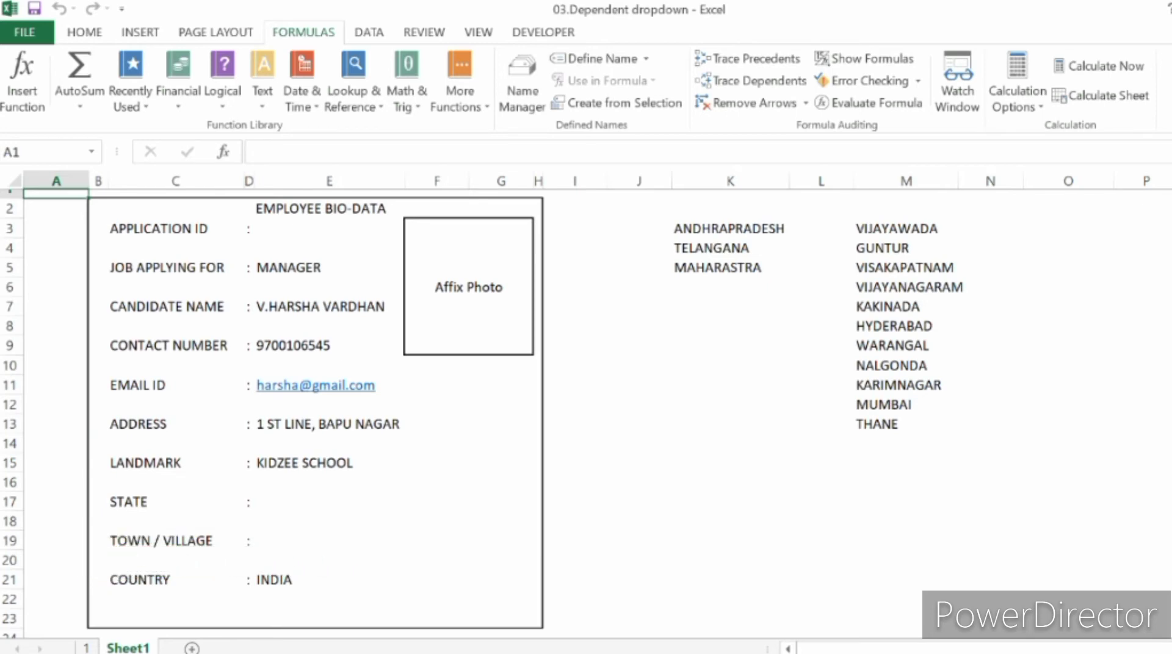
Step: Clear the existing dropdown validation from the State and Town / Village cells in the range E16:E19
left_click(730, 229)
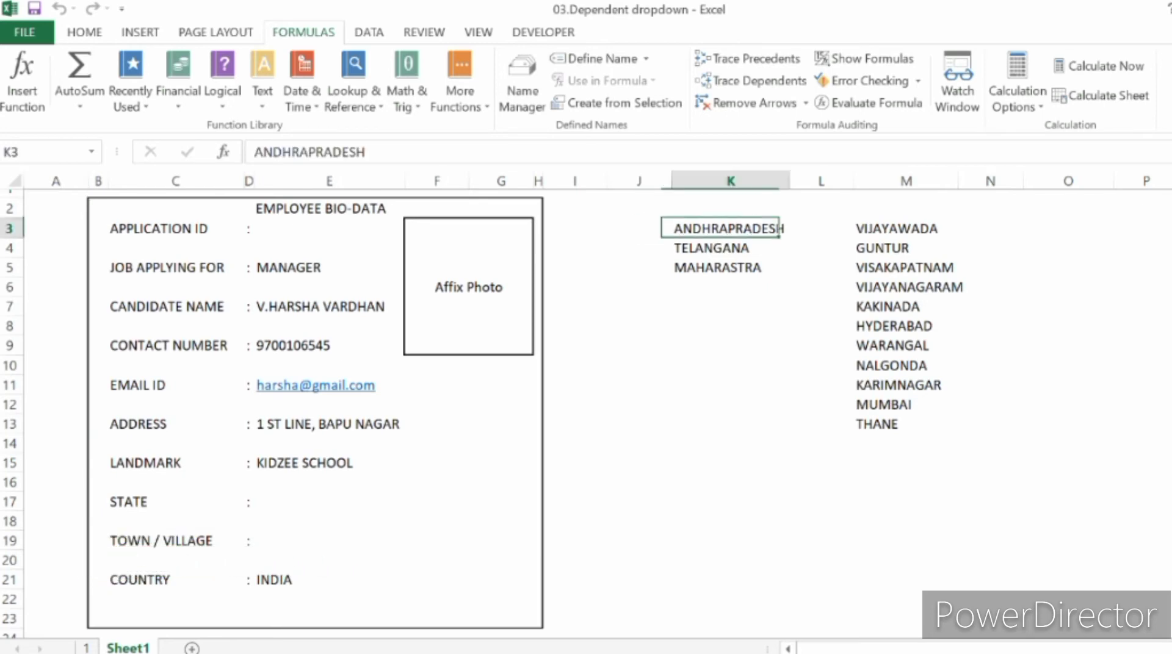
left_click(906, 229)
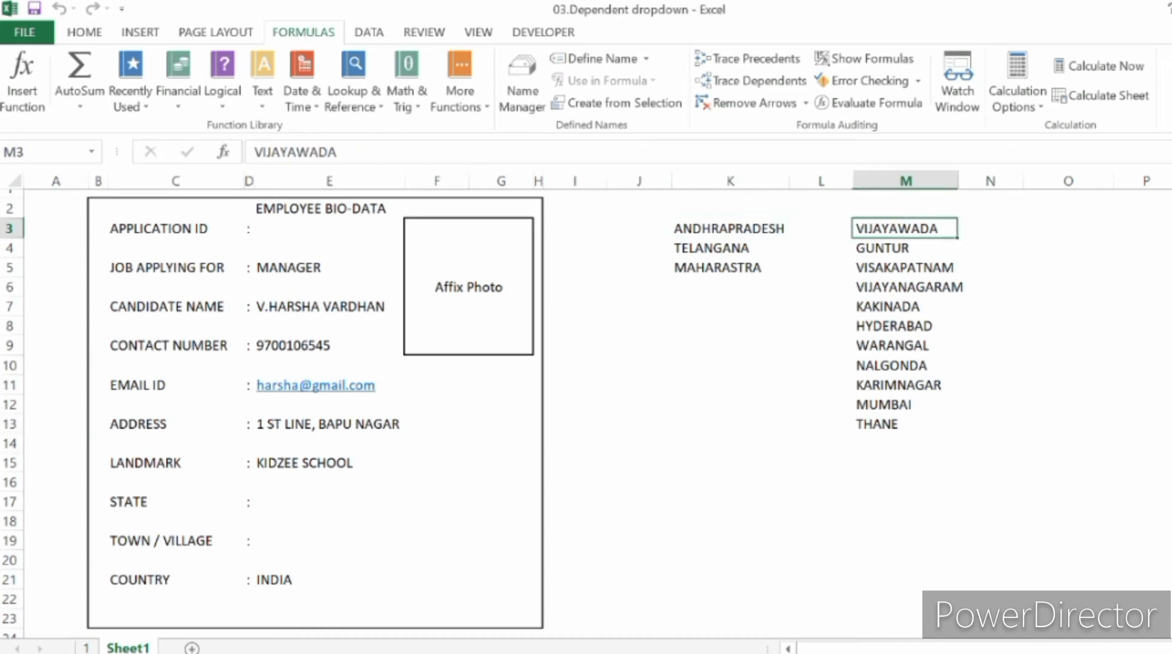
left_click(329, 501)
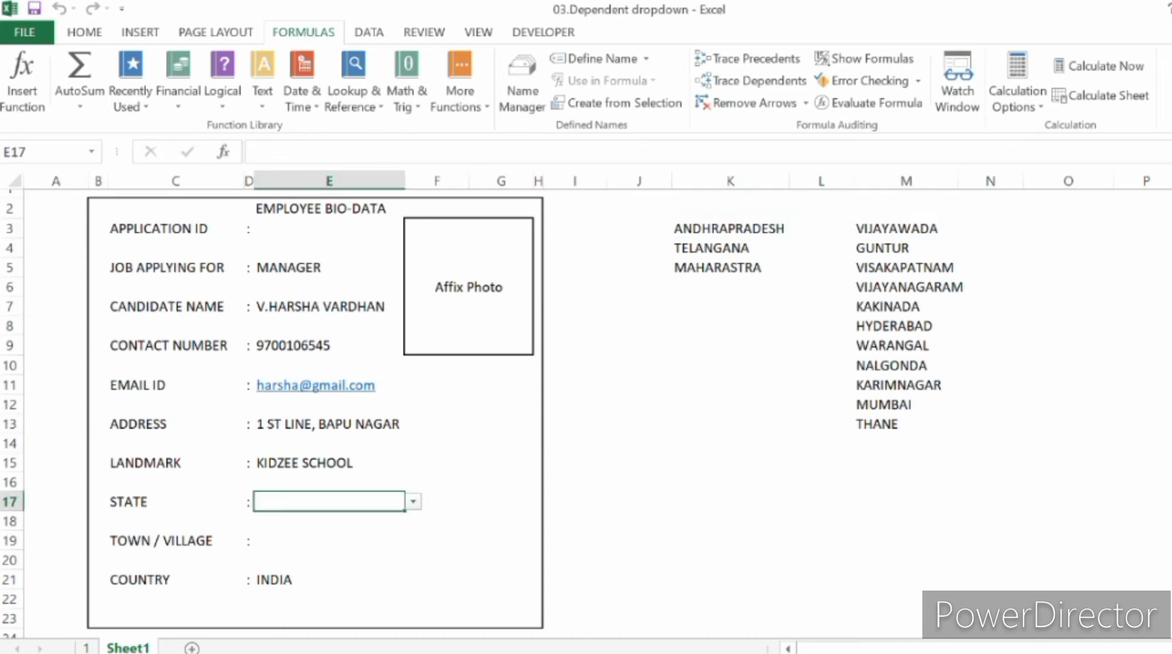
left_click_drag(329, 482, 329, 541)
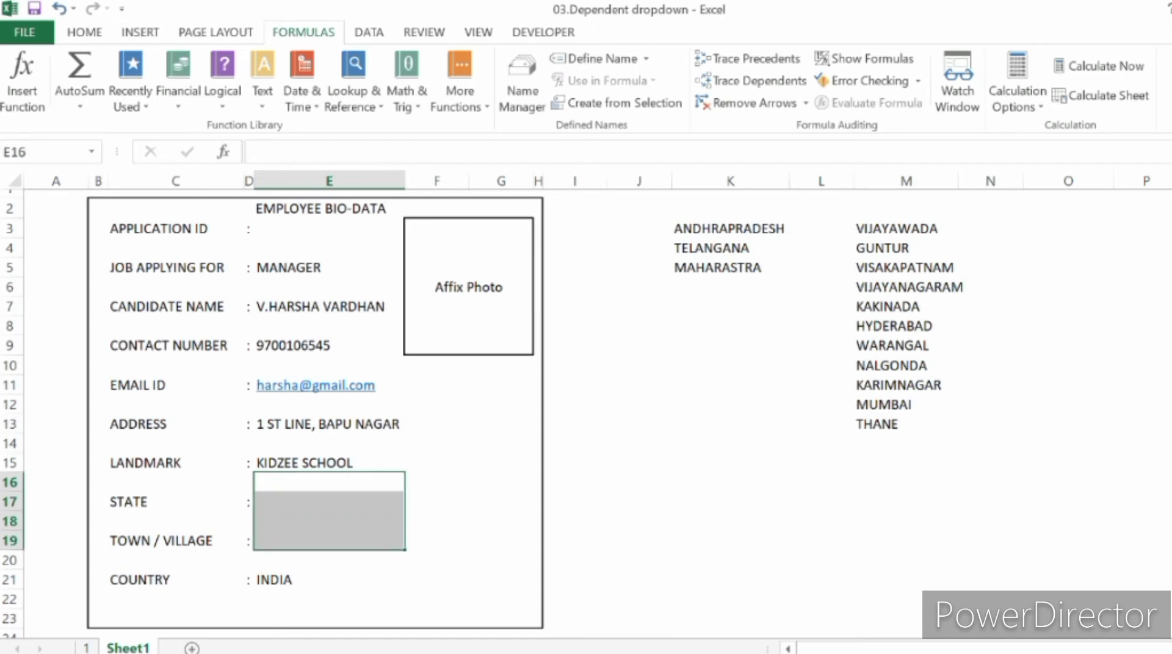
left_click(329, 502)
left_click(329, 521)
Step: Open data validation for the State cell E17 and allow List values
left_click(329, 502)
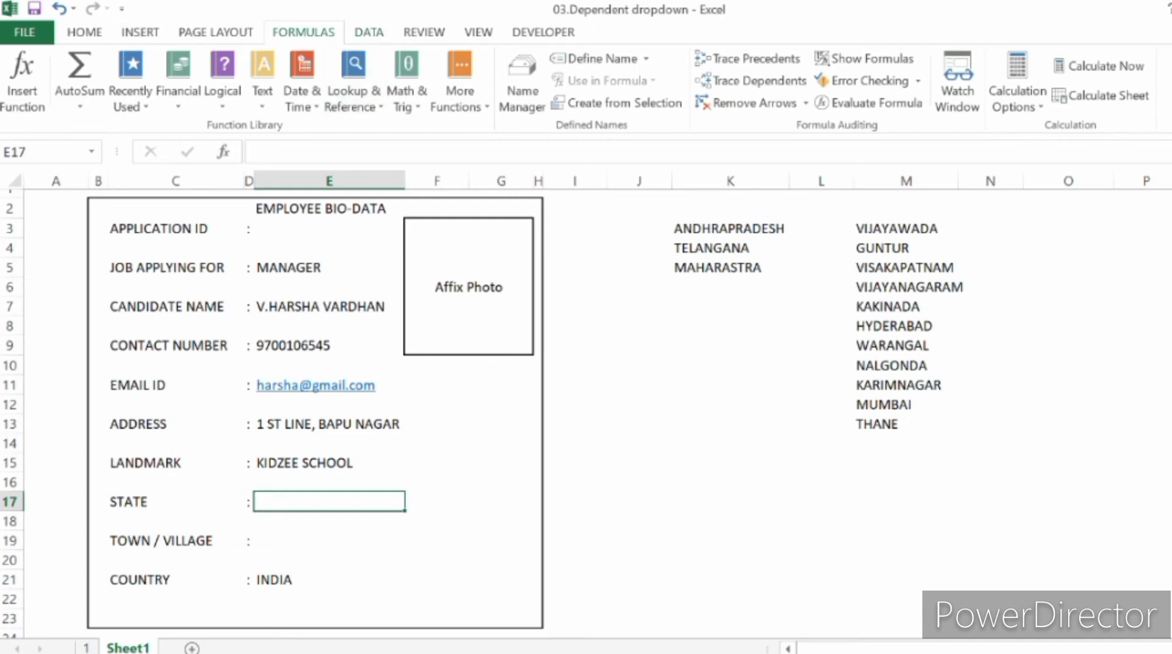
left_click(368, 33)
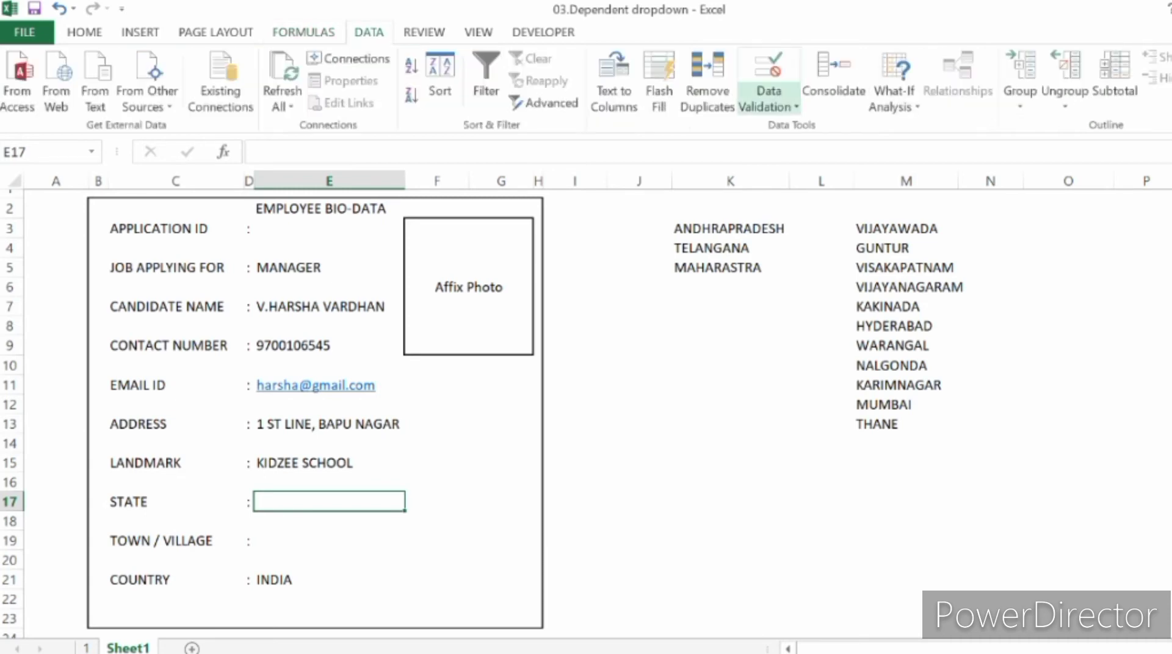
left_click(768, 105)
left_click(810, 128)
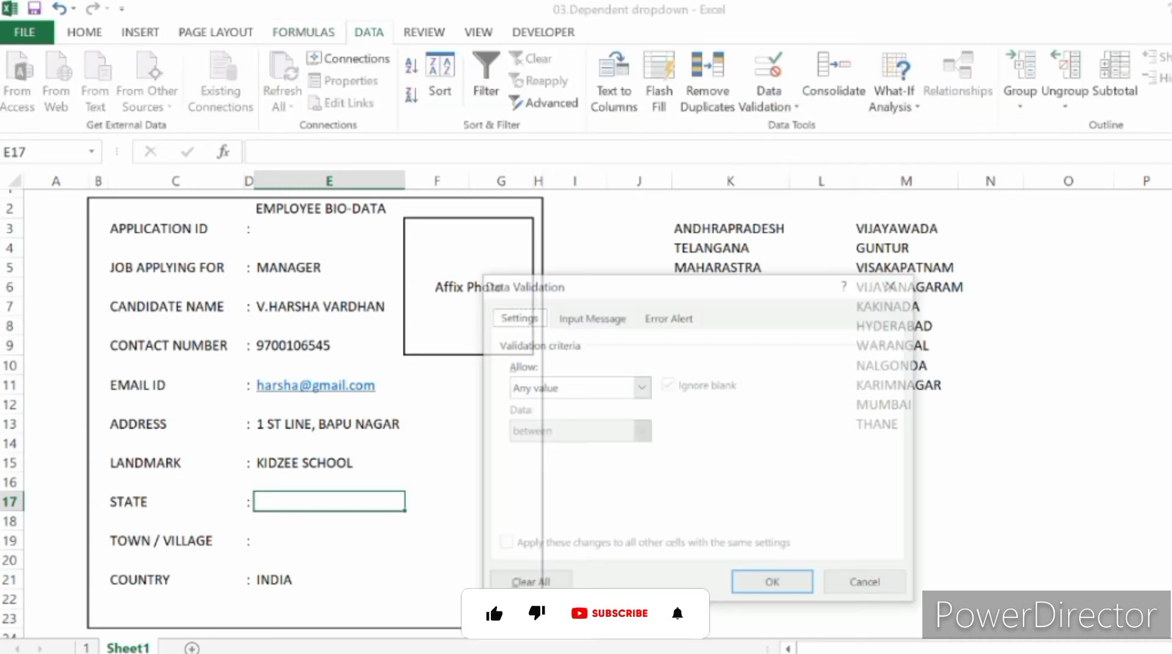
left_click(641, 387)
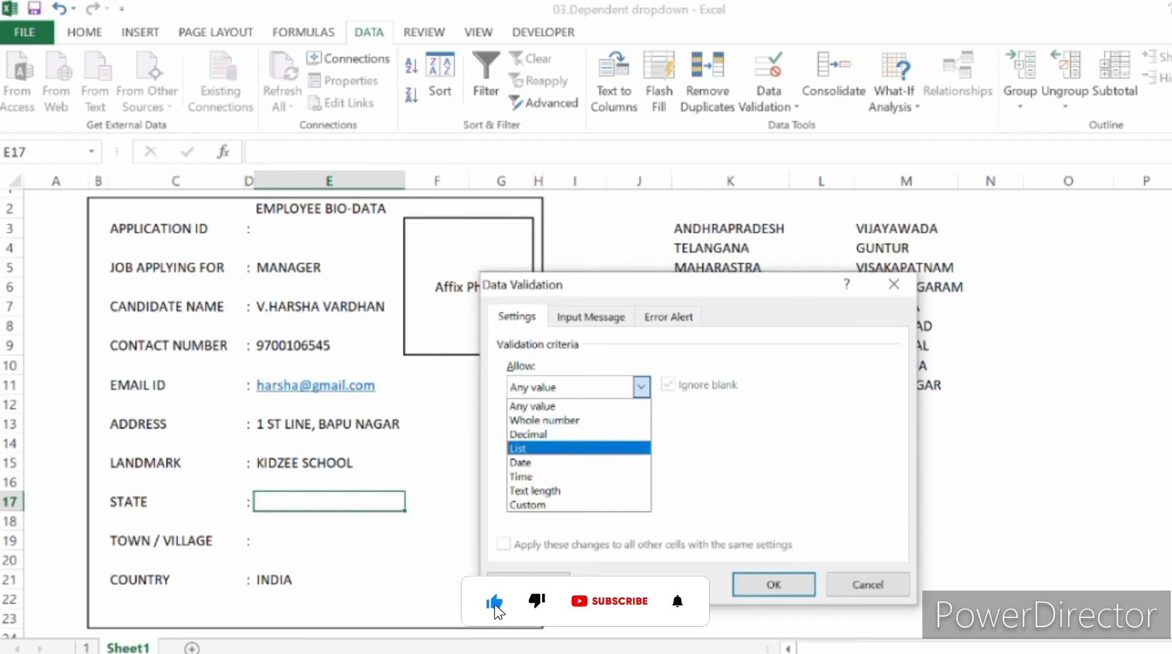
left_click(518, 449)
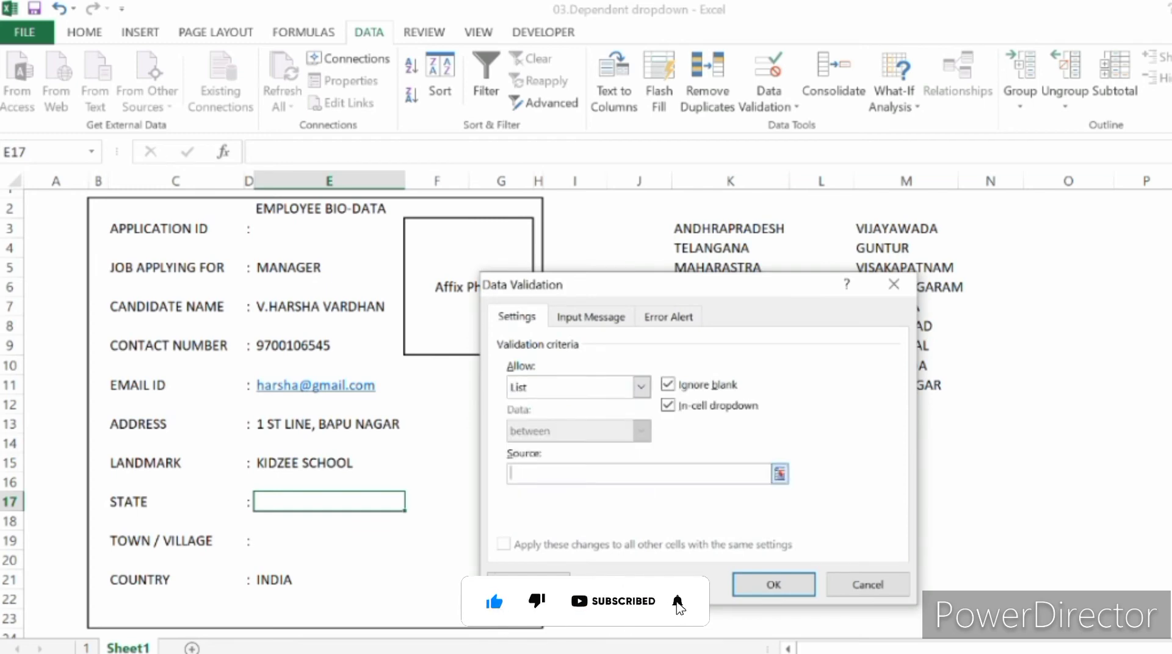
Step: Set the State validation source to the state names in $K$3:$K$5 and apply it
left_click_drag(656, 285, 368, 265)
left_click(731, 229)
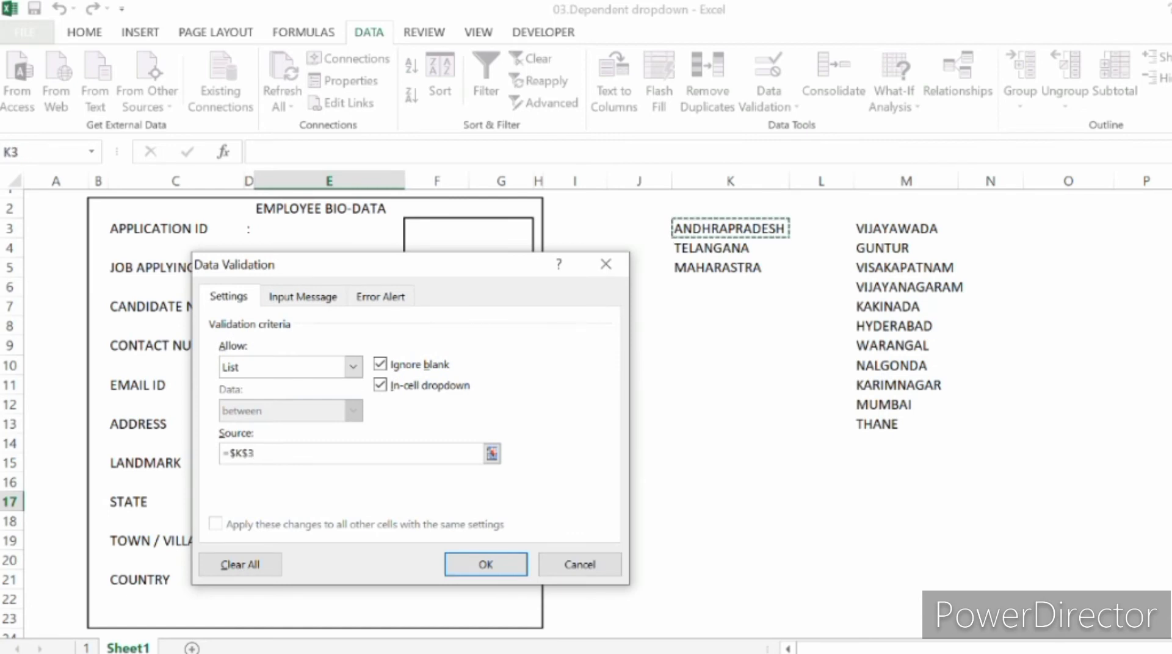
key("shift+Down")
key("shift+Down")
key("shift+Down")
key("shift+Up")
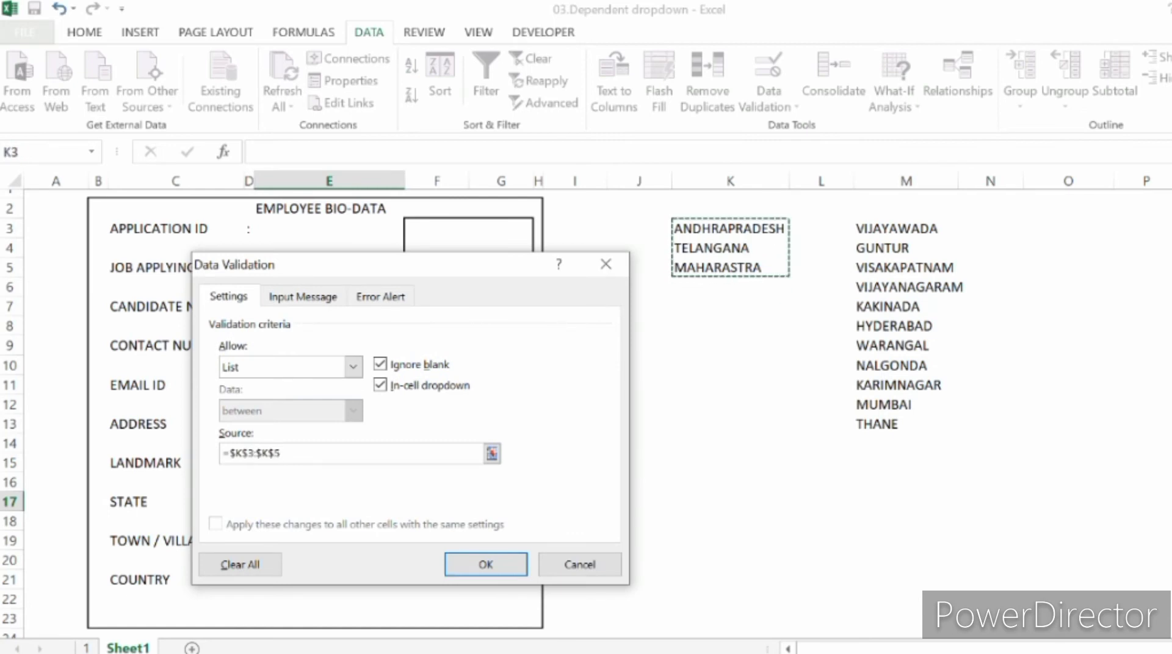
key("Return")
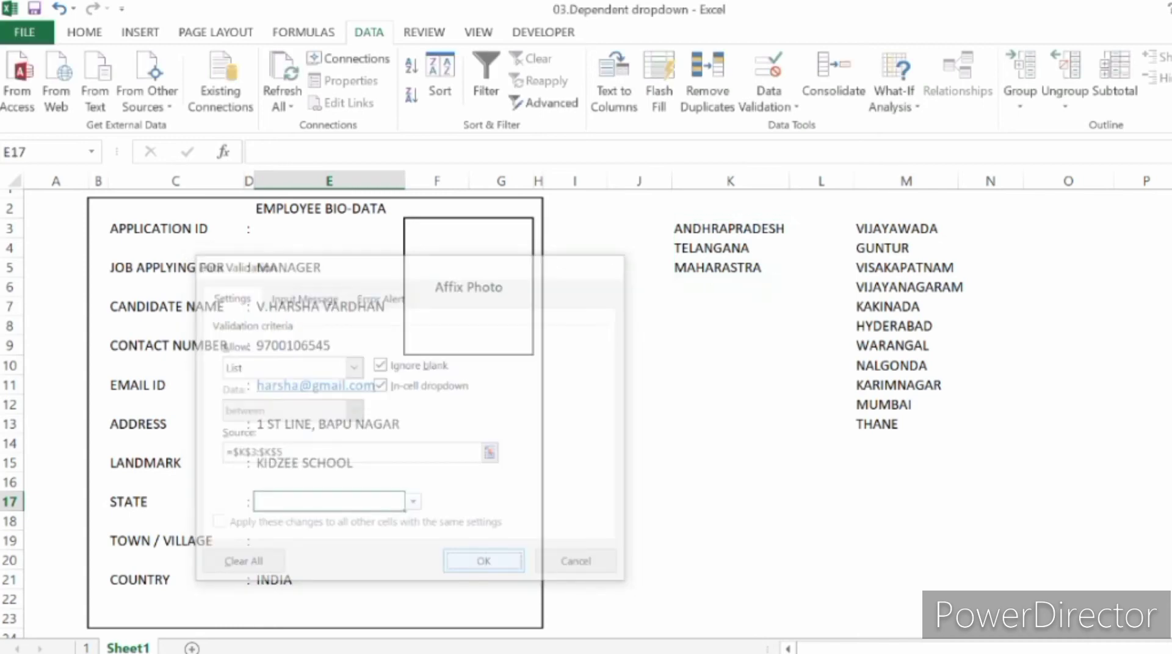
Step: Check the options offered by the State cell's dropdown without choosing one
key("alt+Down")
key("Down")
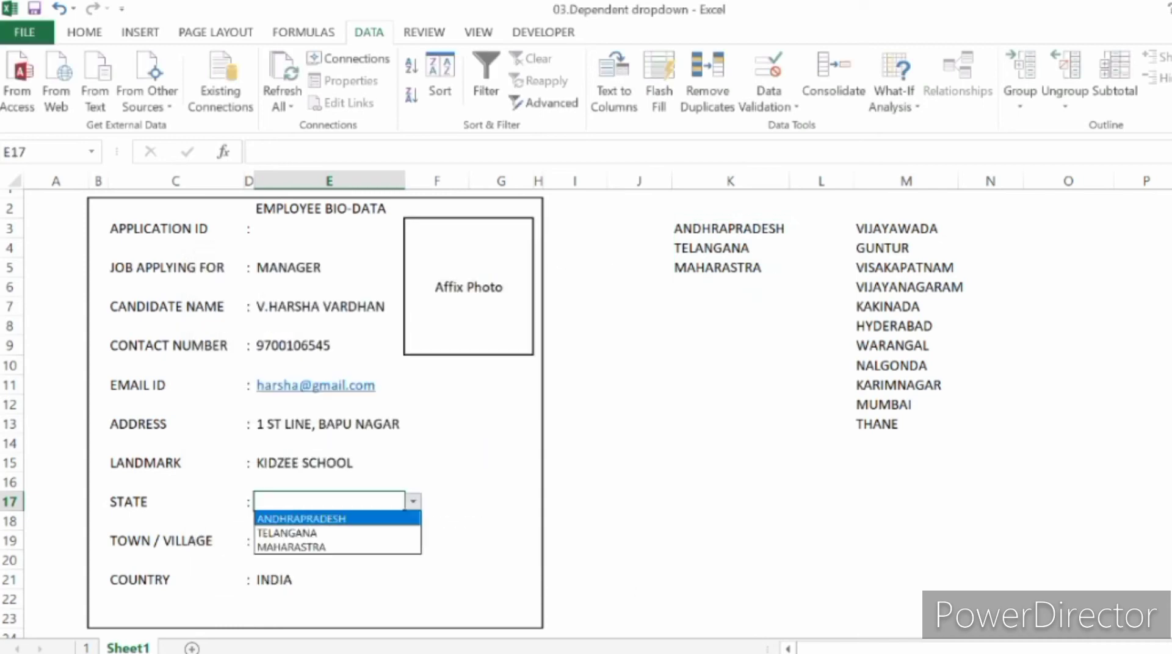
key("Escape")
Step: Add a List validation to the Town / Village cell E19 with the source $M$3:$M$13
left_click(329, 541)
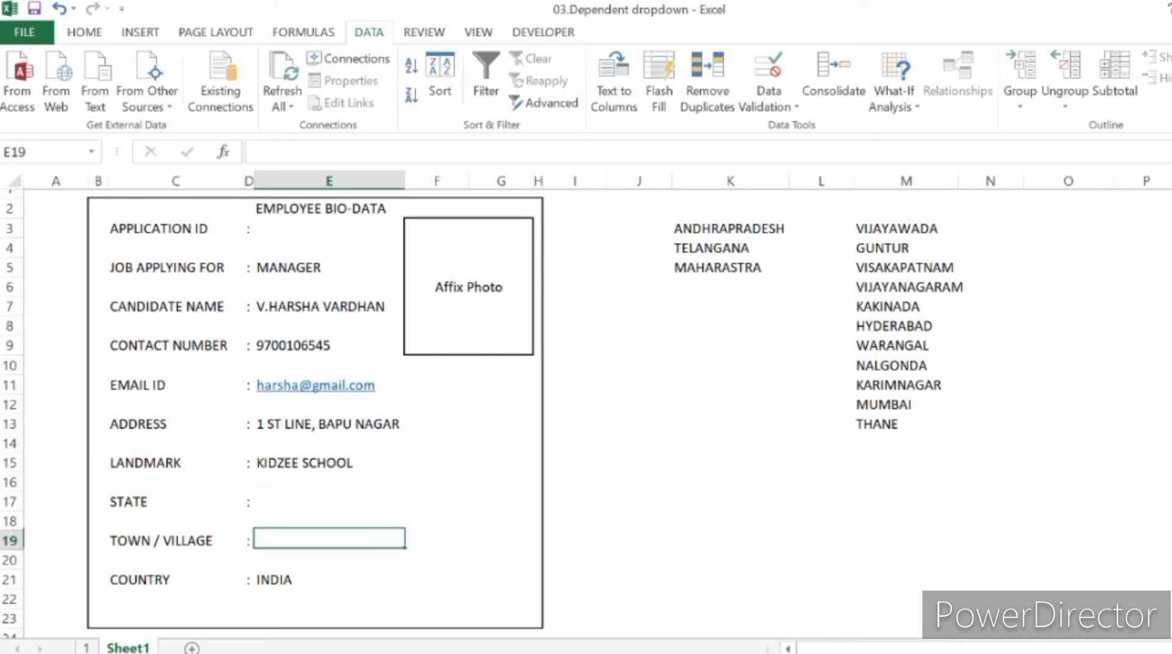
left_click(769, 105)
left_click(805, 127)
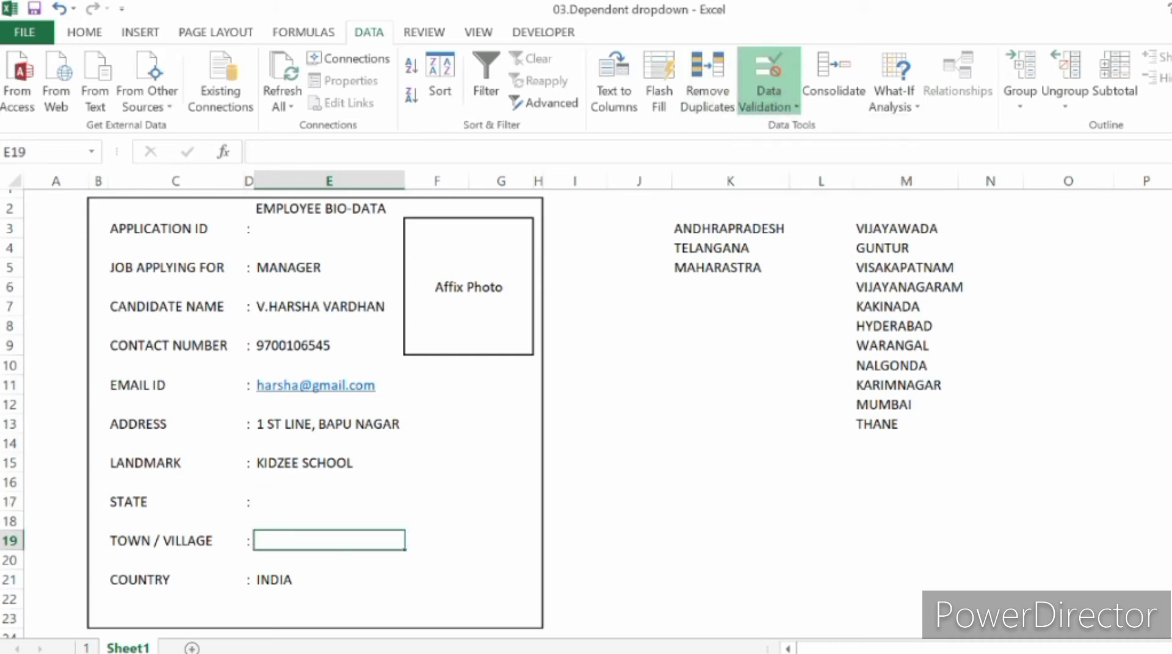
left_click(354, 367)
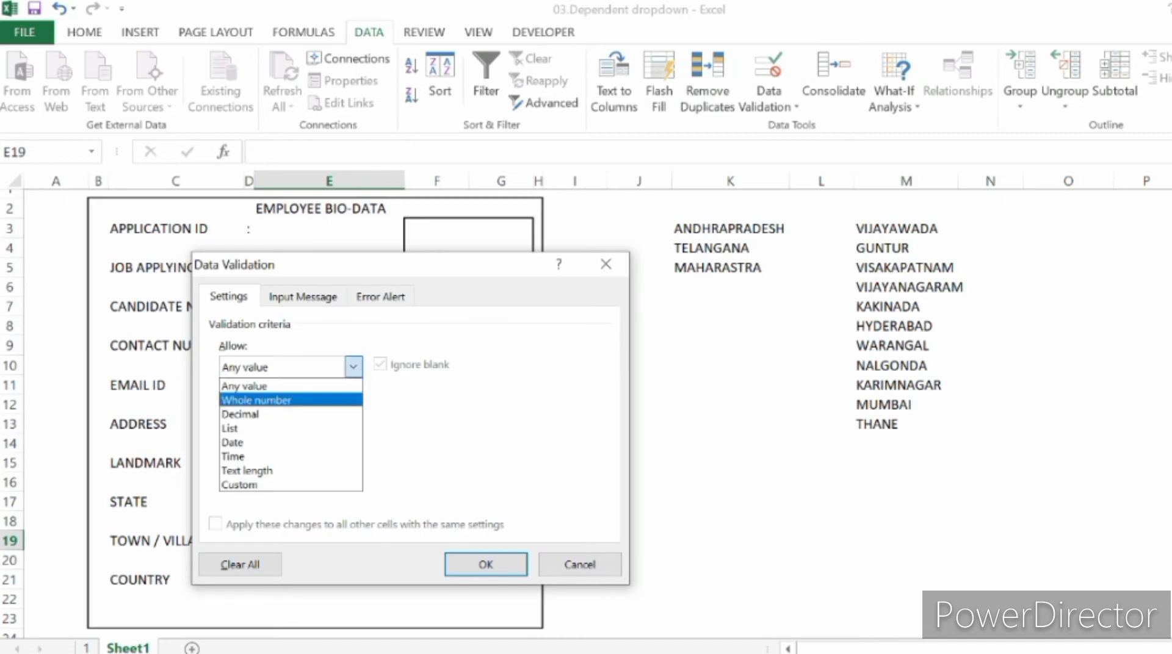
left_click(245, 429)
left_click(351, 454)
left_click_drag(897, 229, 904, 424)
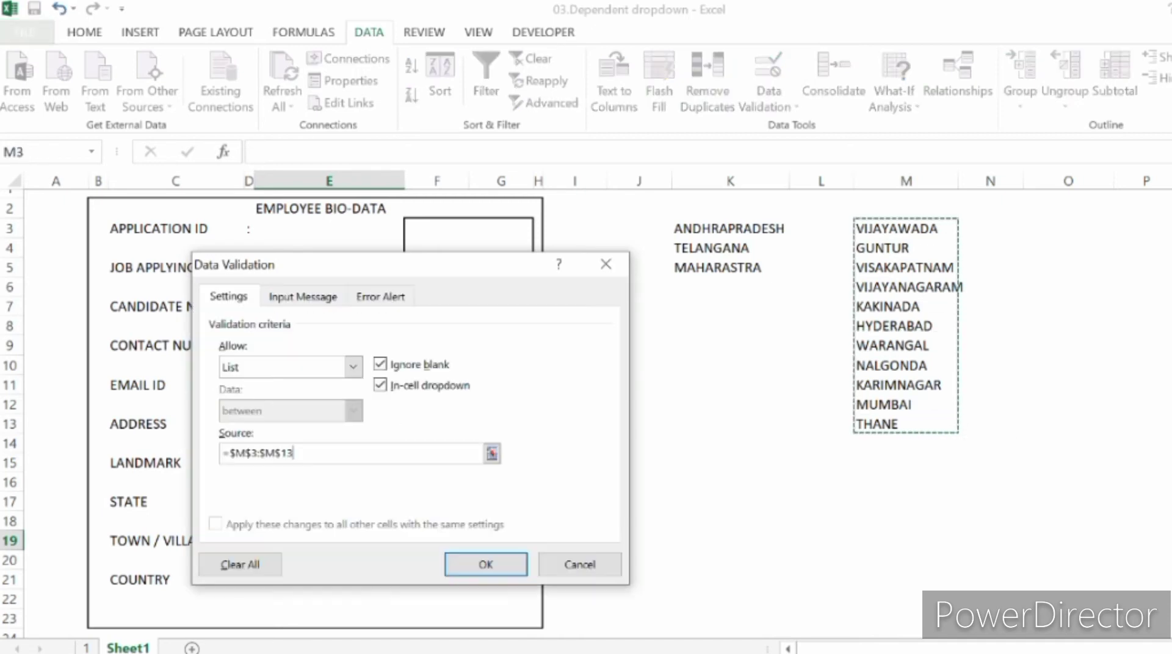
left_click(486, 564)
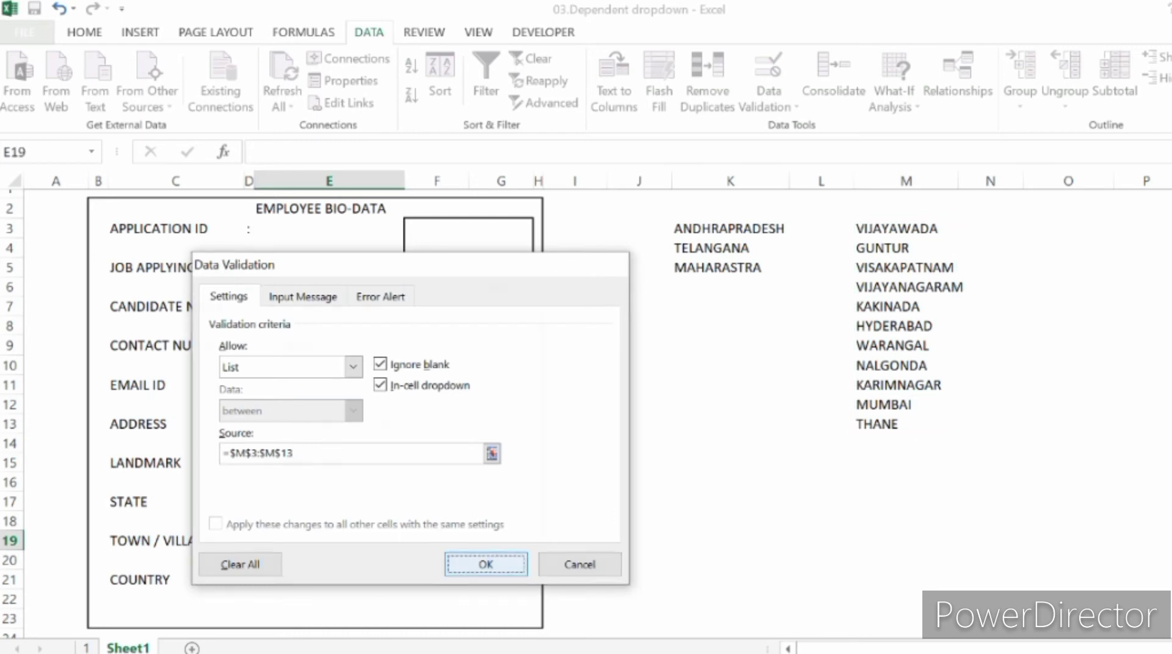
Step: Choose TELANGANA from the State dropdown and GUNTUR from the Town / Village dropdown
left_click(329, 502)
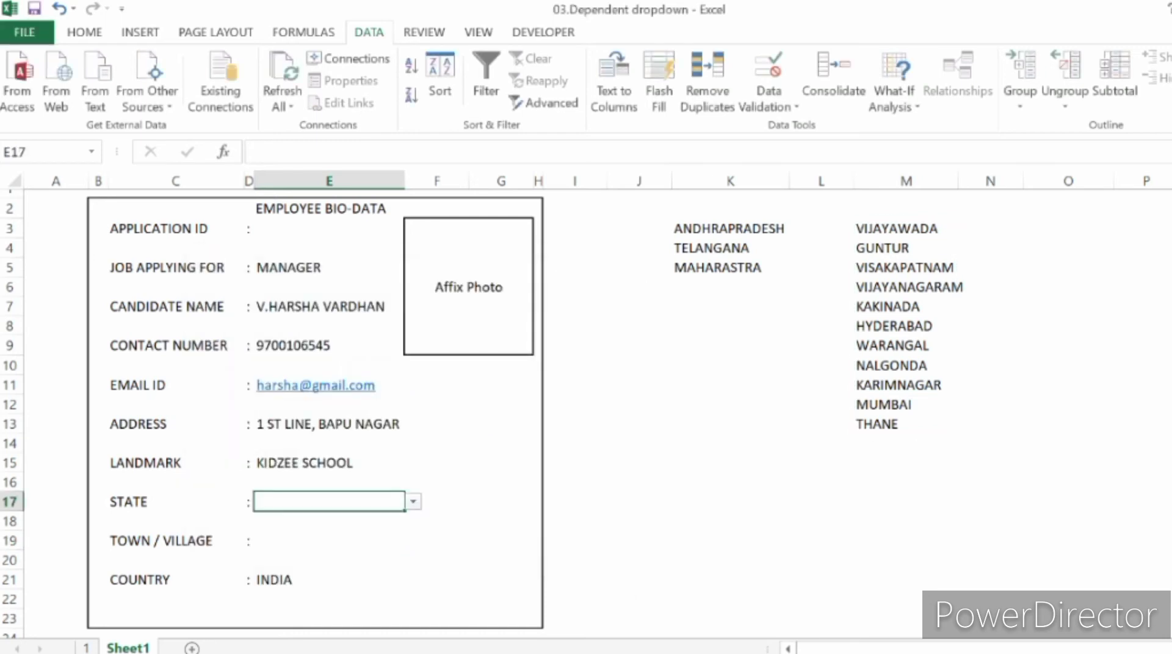
left_click(413, 502)
left_click(330, 533)
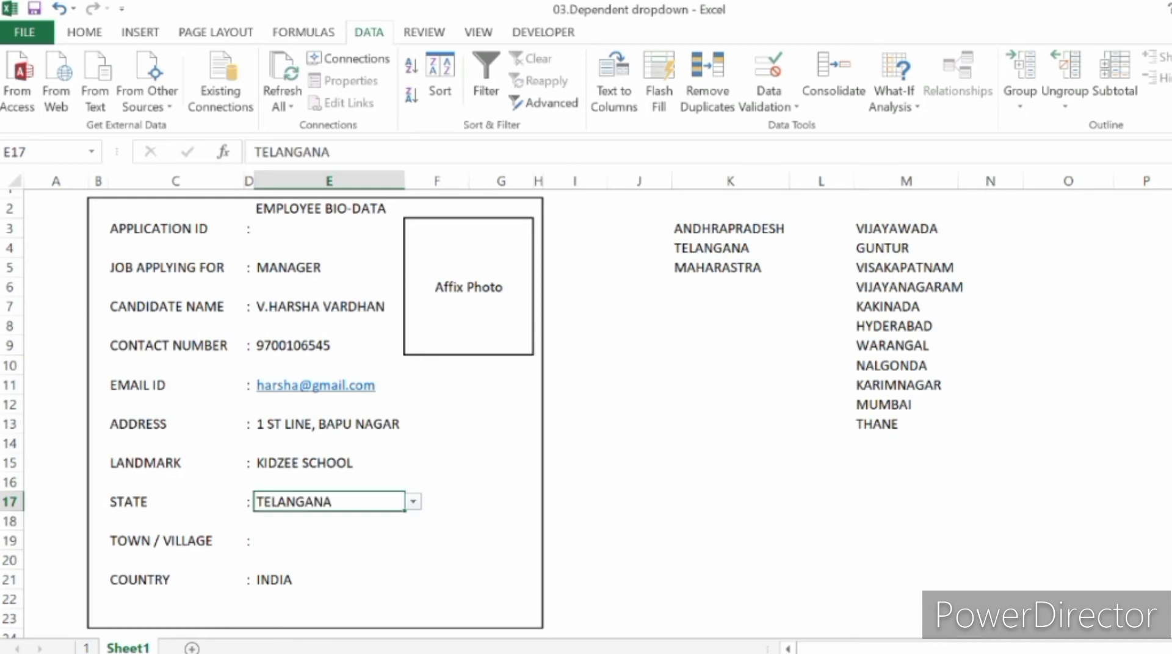
left_click(329, 541)
left_click(413, 541)
left_click(330, 572)
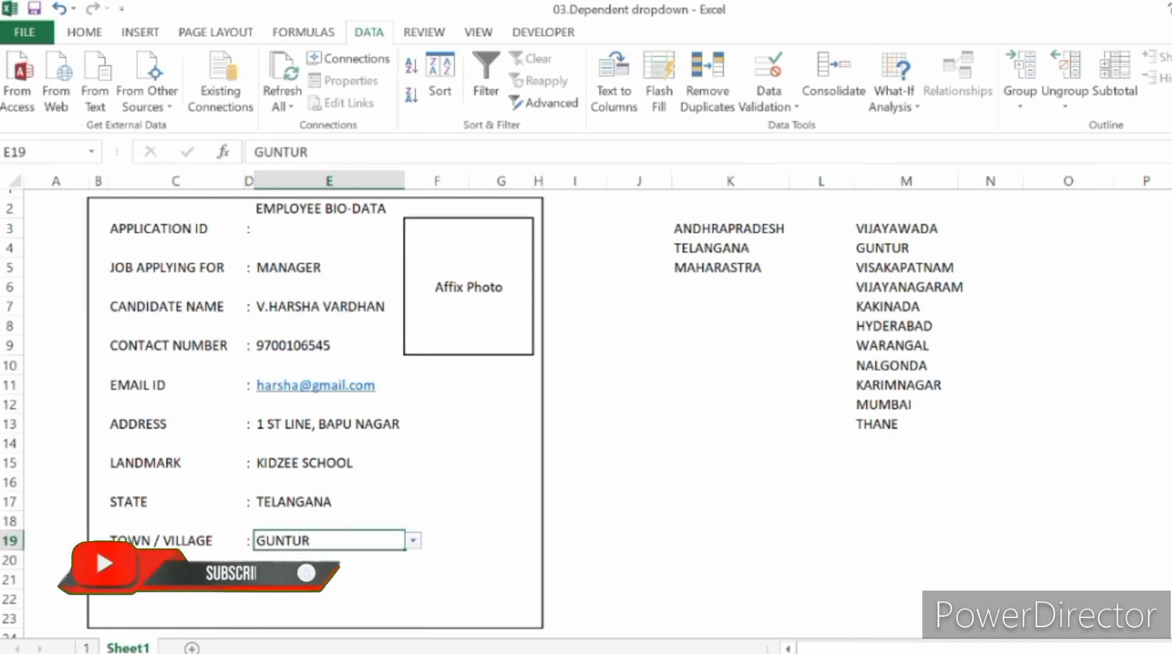
Step: Change the State selection in E17 to ANDHRAPRADESH
left_click(329, 503)
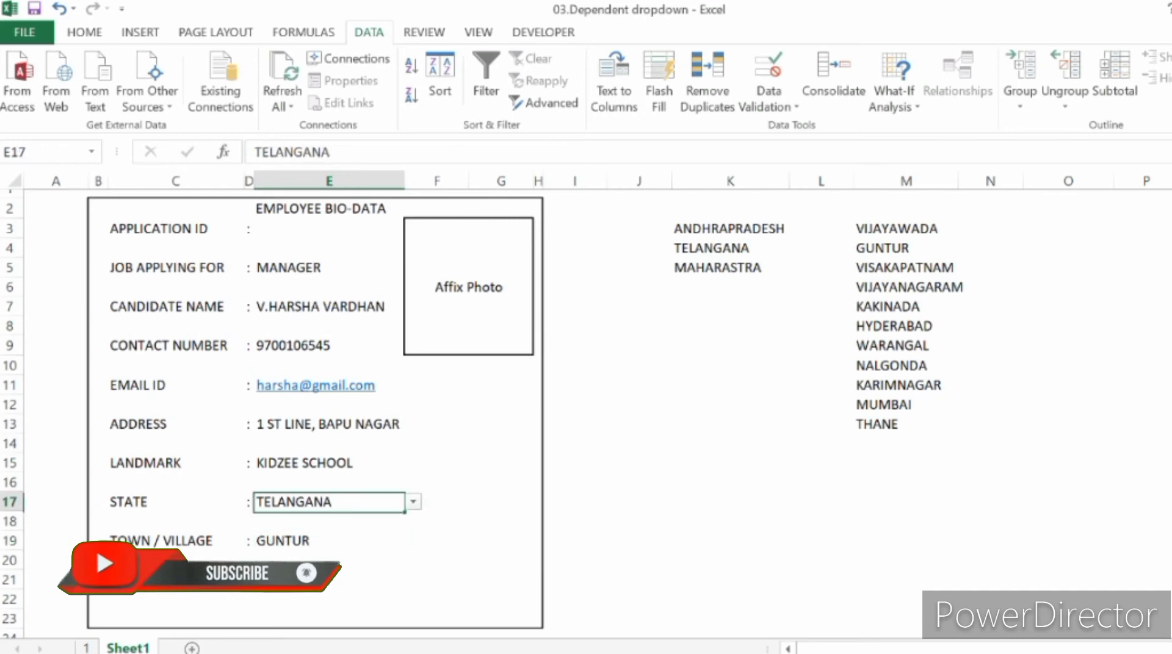
left_click(329, 541)
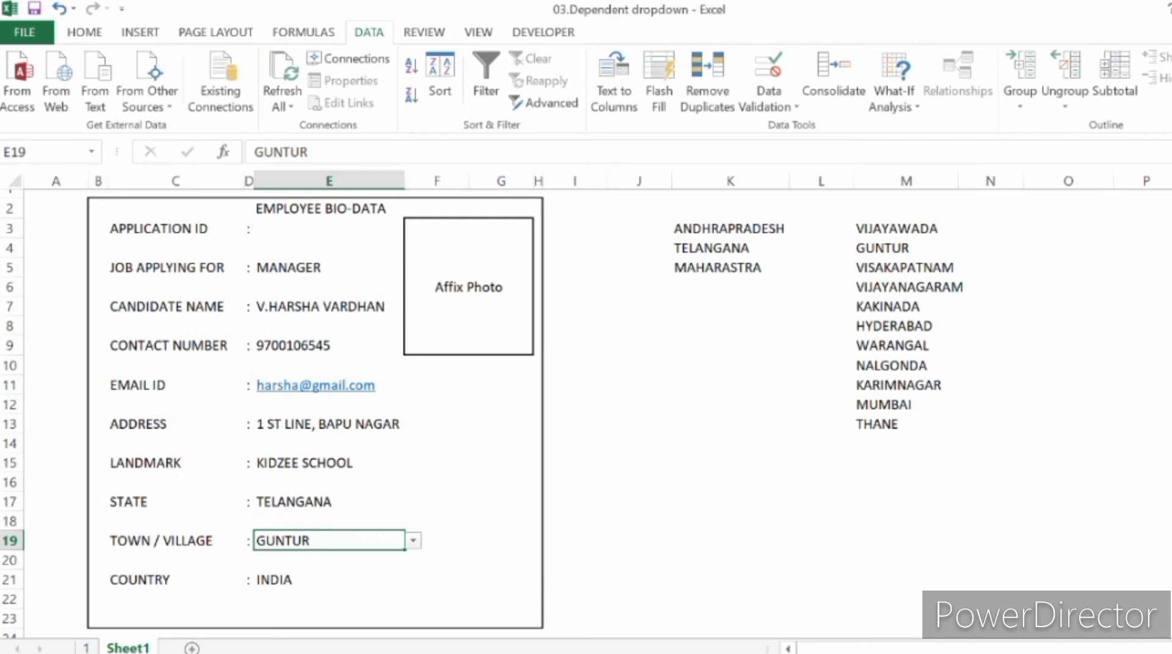
left_click(330, 502)
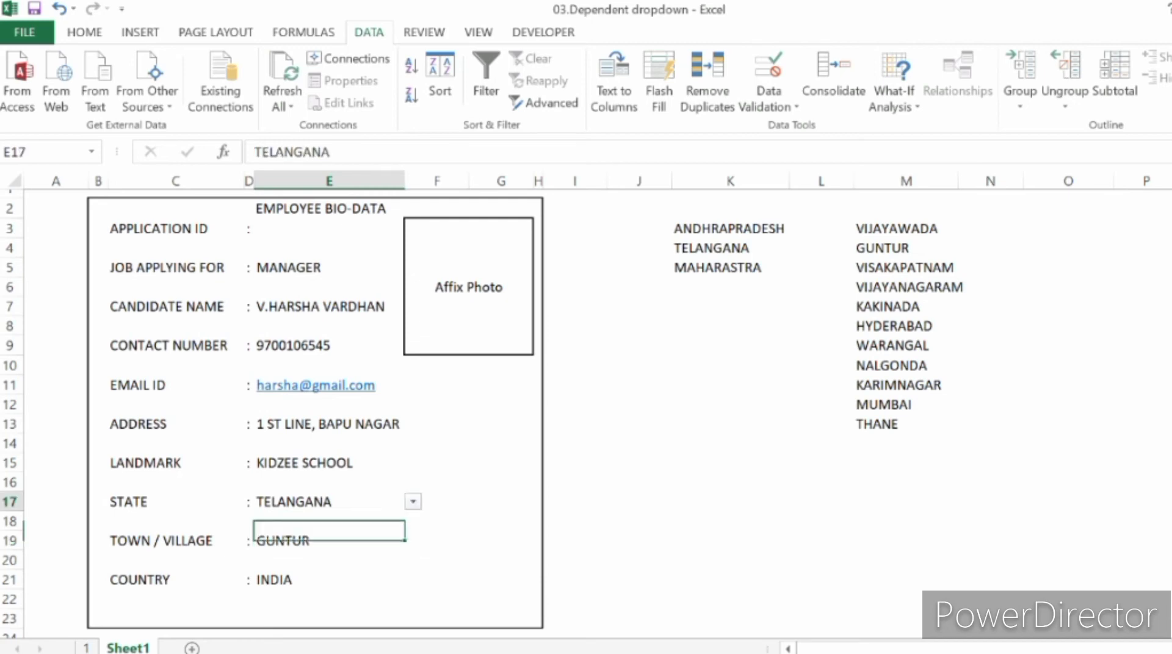
left_click(413, 503)
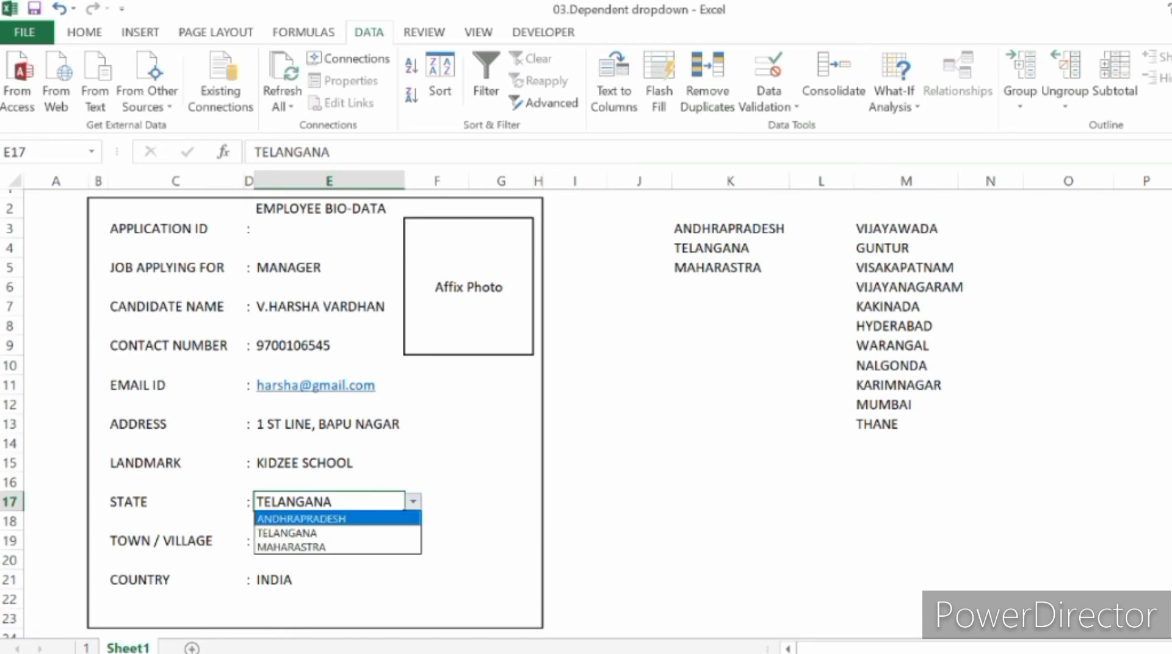
left_click(302, 518)
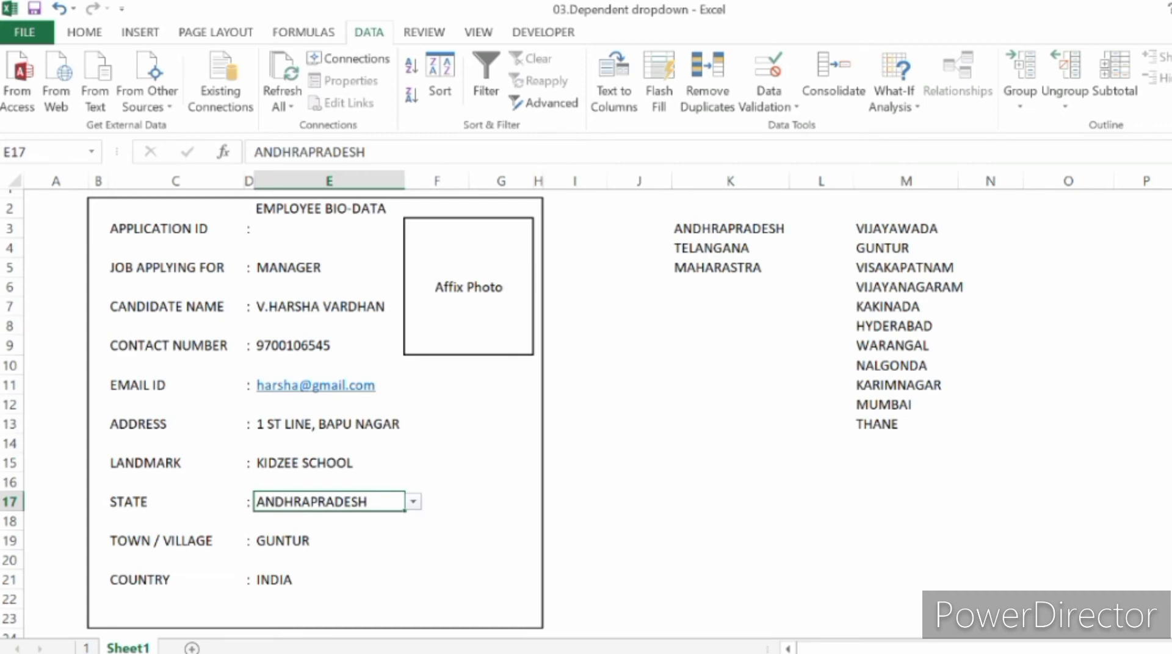
Step: Clear the State and Town / Village entries in E16:E20
left_click_drag(329, 483, 330, 561)
key("Delete")
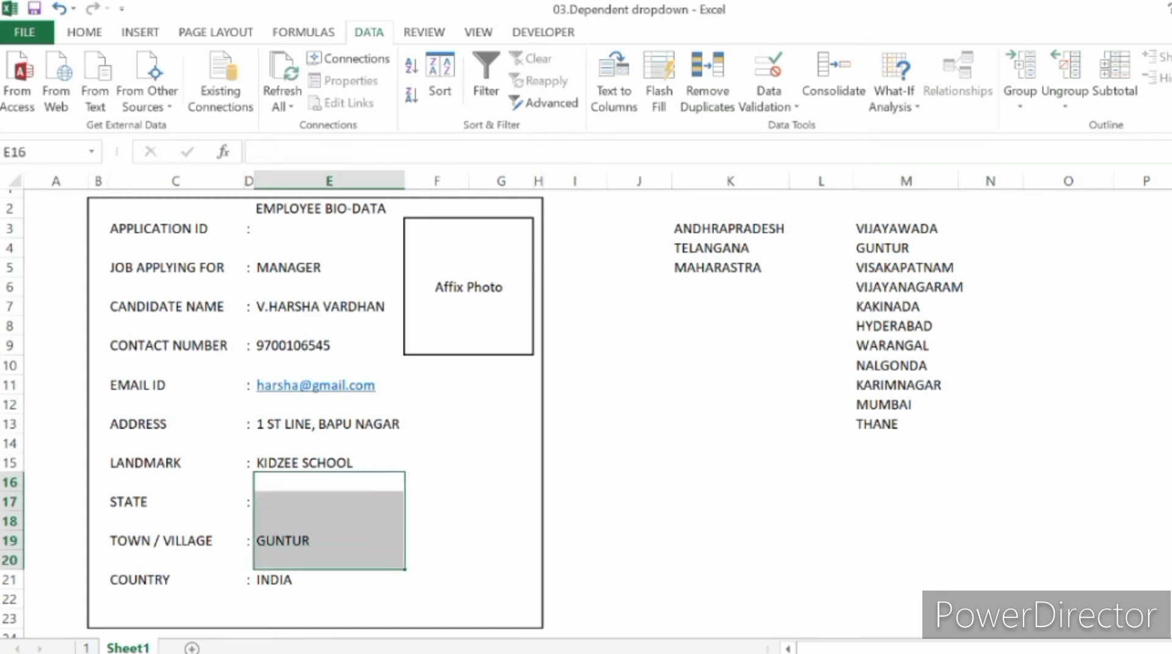
Step: Compare the states in K3:K5 with the towns in column M to see which towns belong to each state
key("Down")
key("Right")
key("Right")
key("Right")
key("Right")
key("Right")
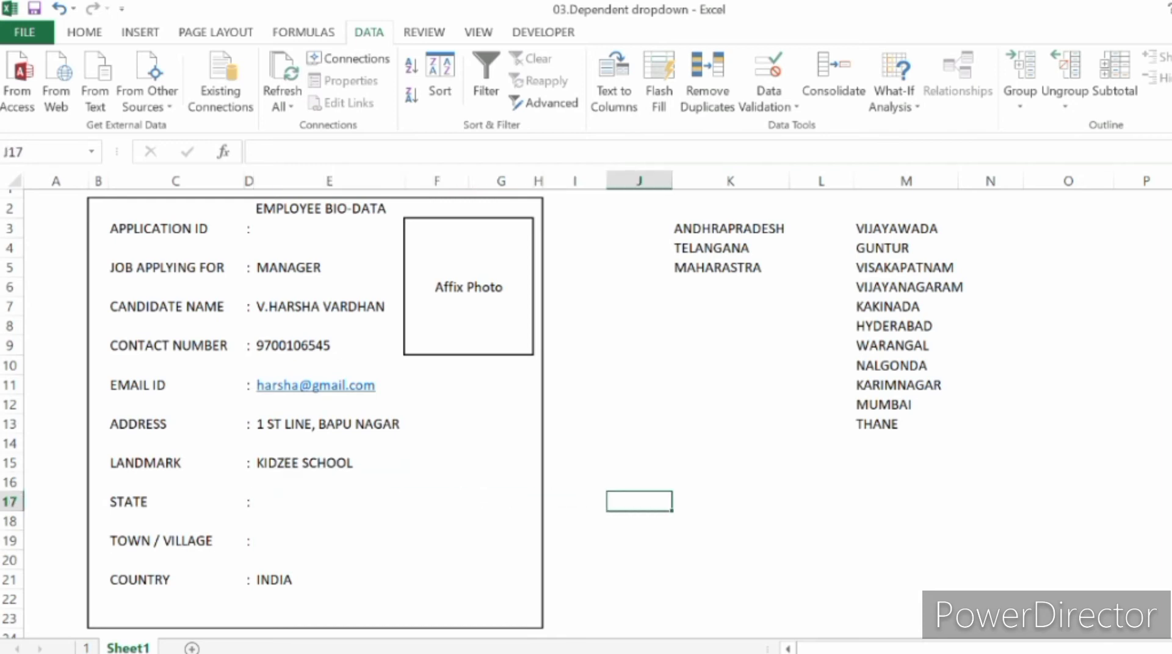
key("Right")
key("ctrl+Up")
key("Up")
key("Up")
key("Up")
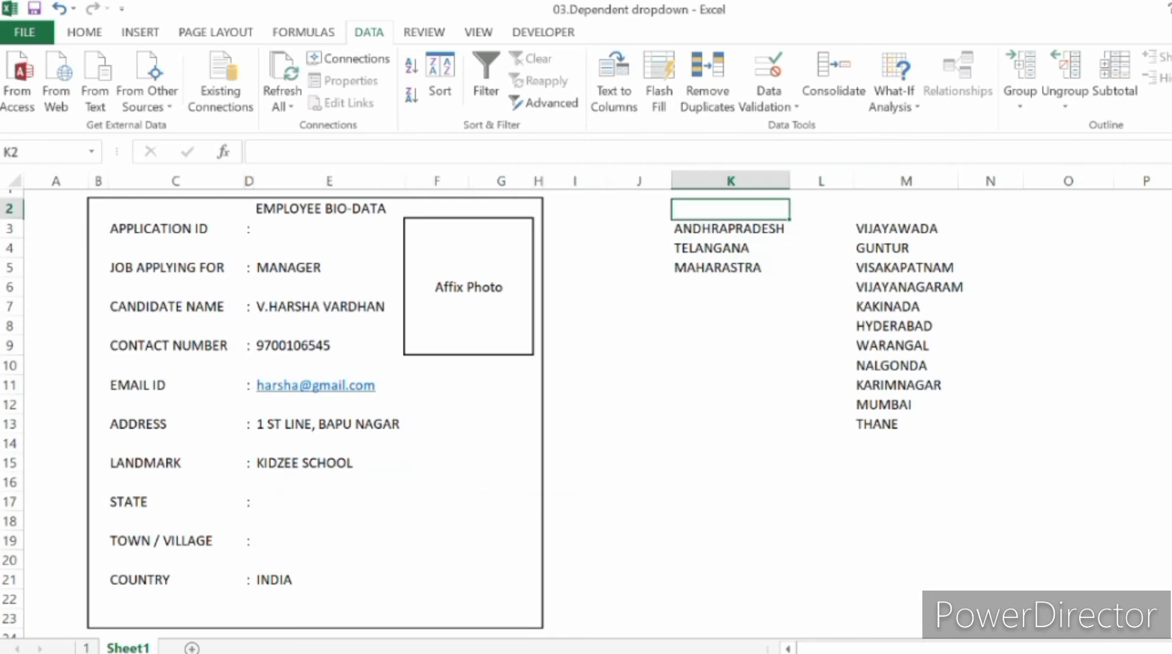
key("Down")
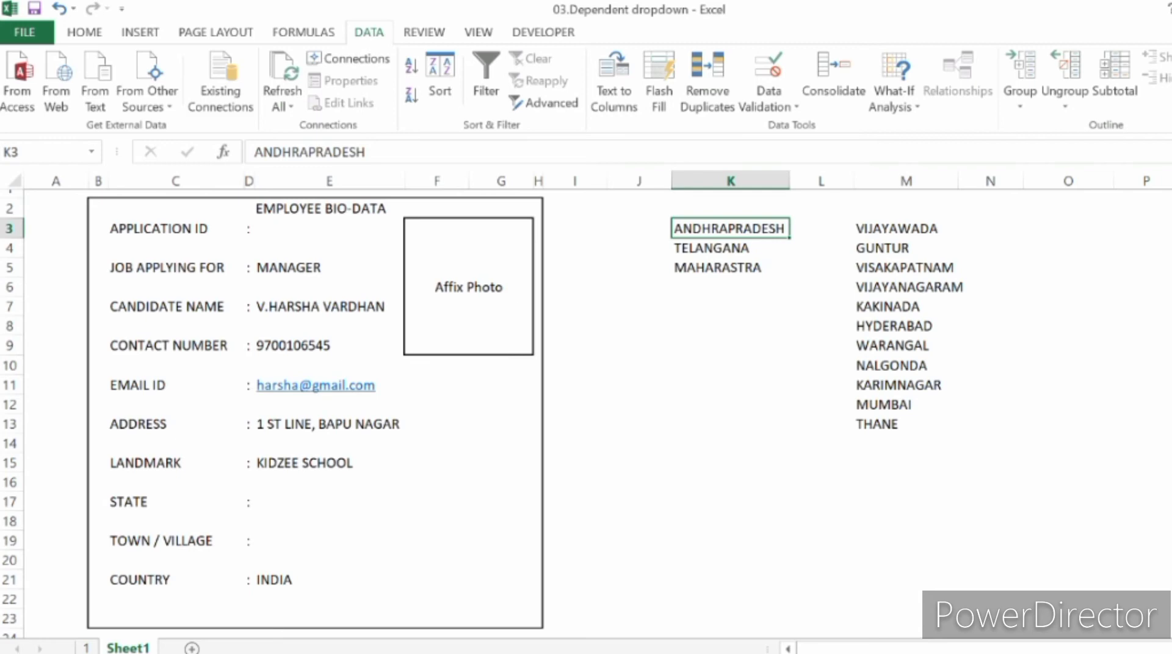
key("Right")
key("Right")
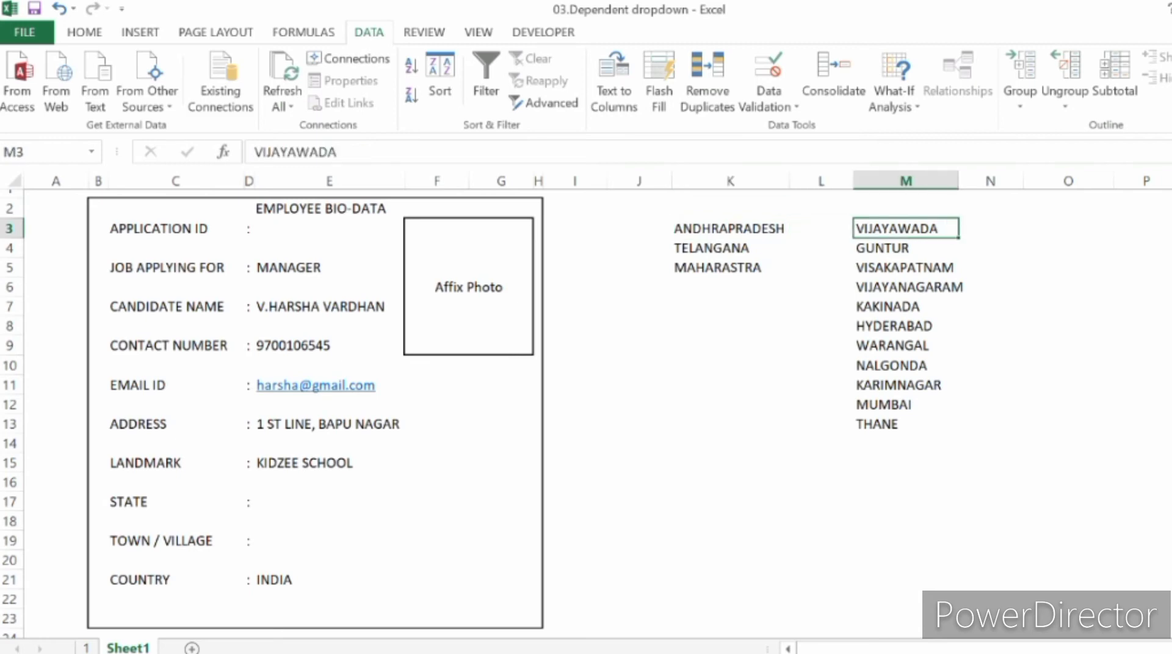
key("Down")
key("Down")
key("Down")
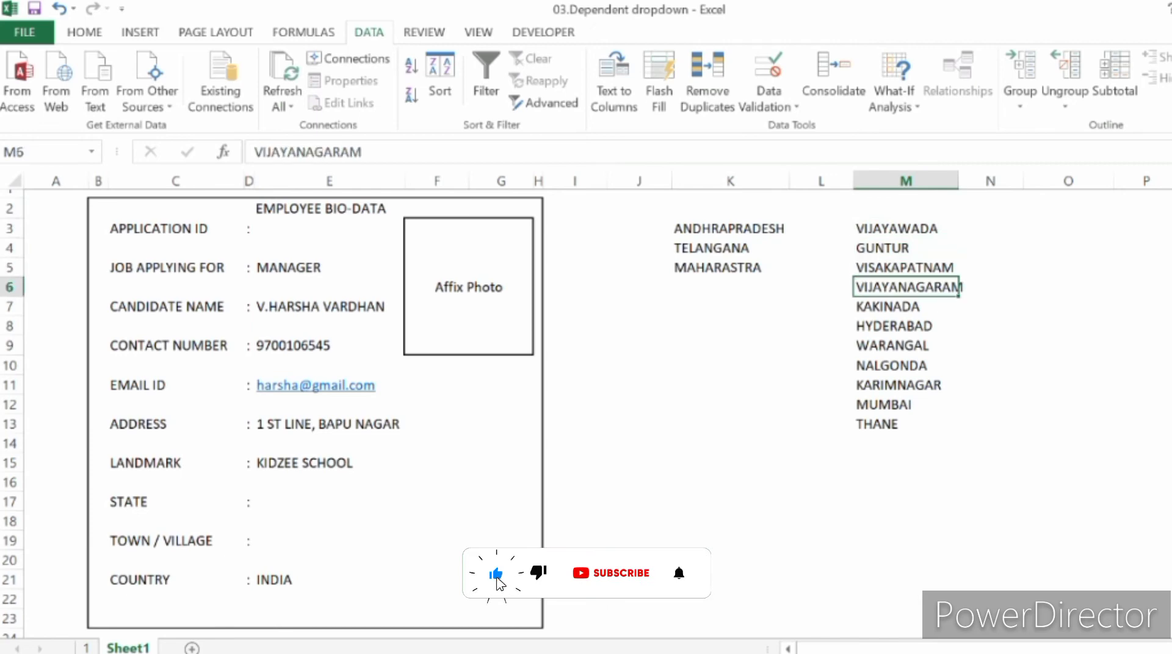
key("Up")
key("Up")
key("Up")
key("Left")
key("Left")
key("Right")
key("Right")
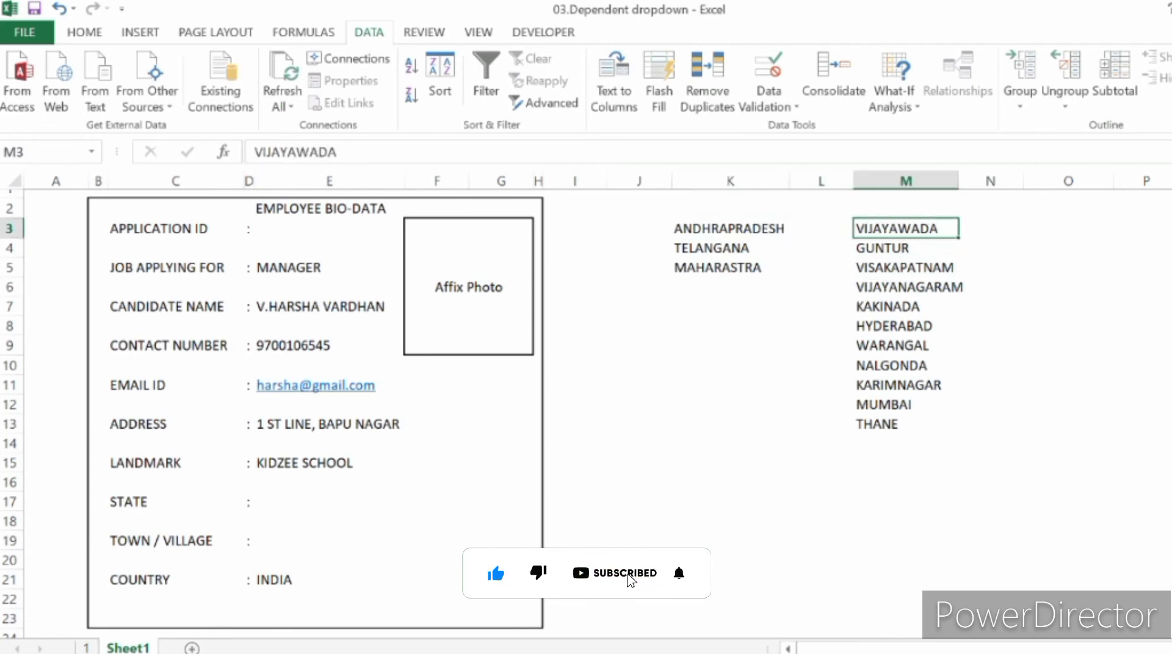
key("Down")
key("Left")
key("Left")
key("Right")
key("Right")
key("Left")
key("Left")
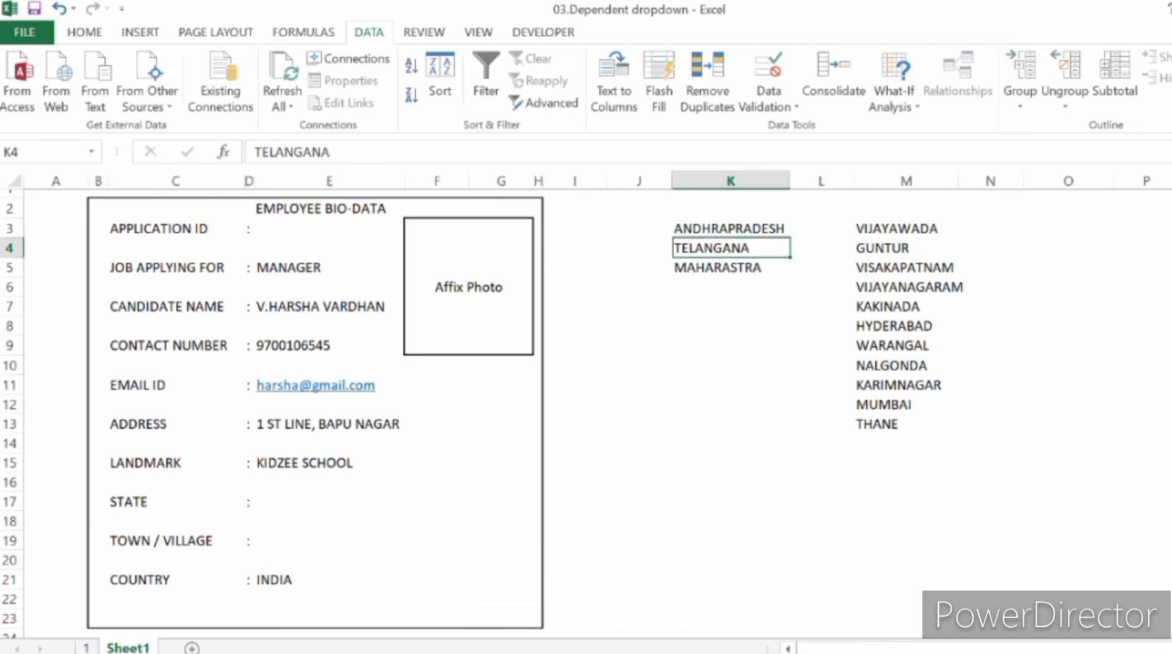
key("Down")
key("Right")
key("Right")
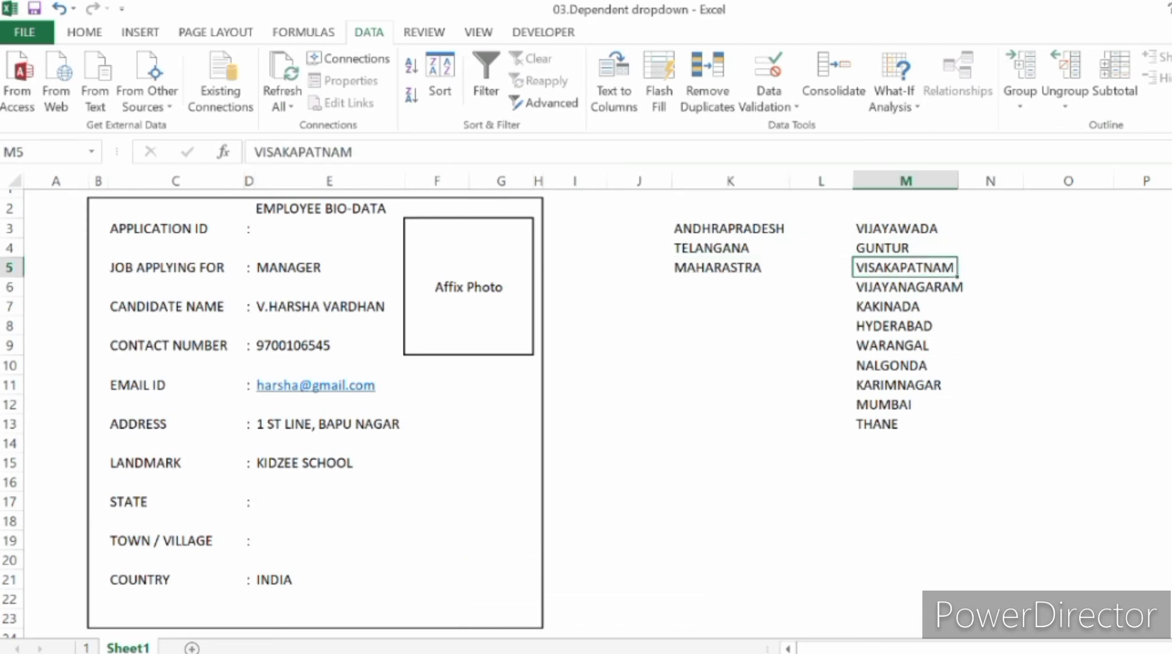
Step: Move the towns HYDERABAD through THANE from M8:M13 to column O, starting at O3
key("Down")
key("Down")
key("Down")
key("Down")
key("Up")
key("shift+Down")
key("shift+Down")
key("shift+Down")
key("shift+Down")
key("shift+Down")
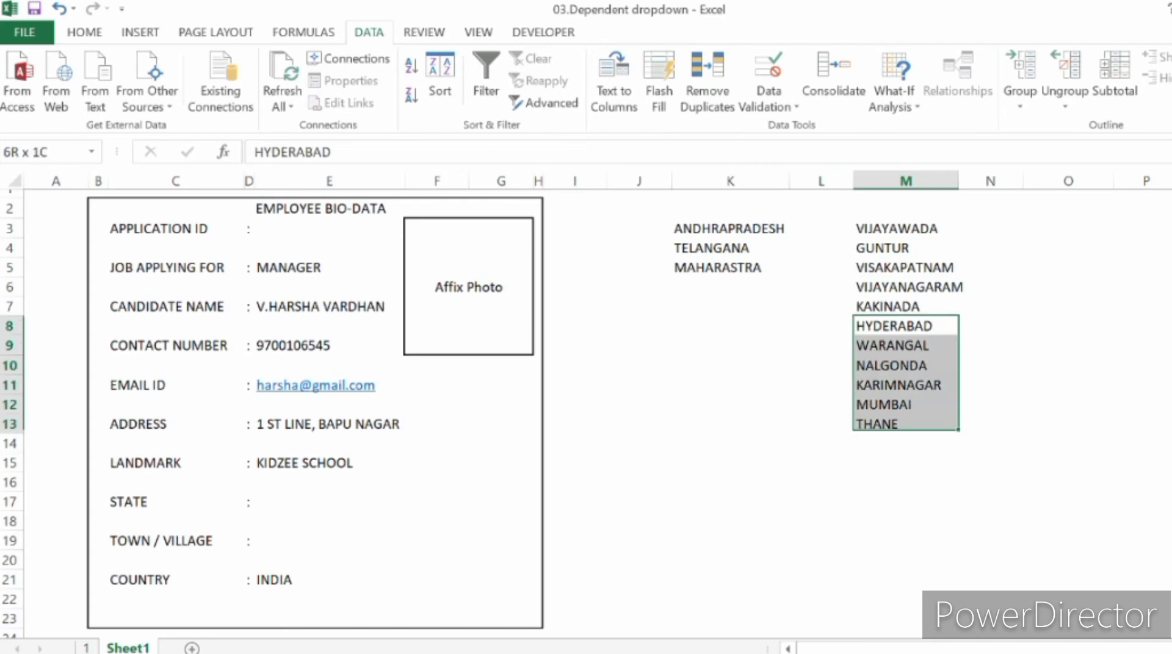
key("ctrl+c")
key("Right")
key("Right")
key("Up")
key("Up")
key("Up")
key("Up")
key("Up")
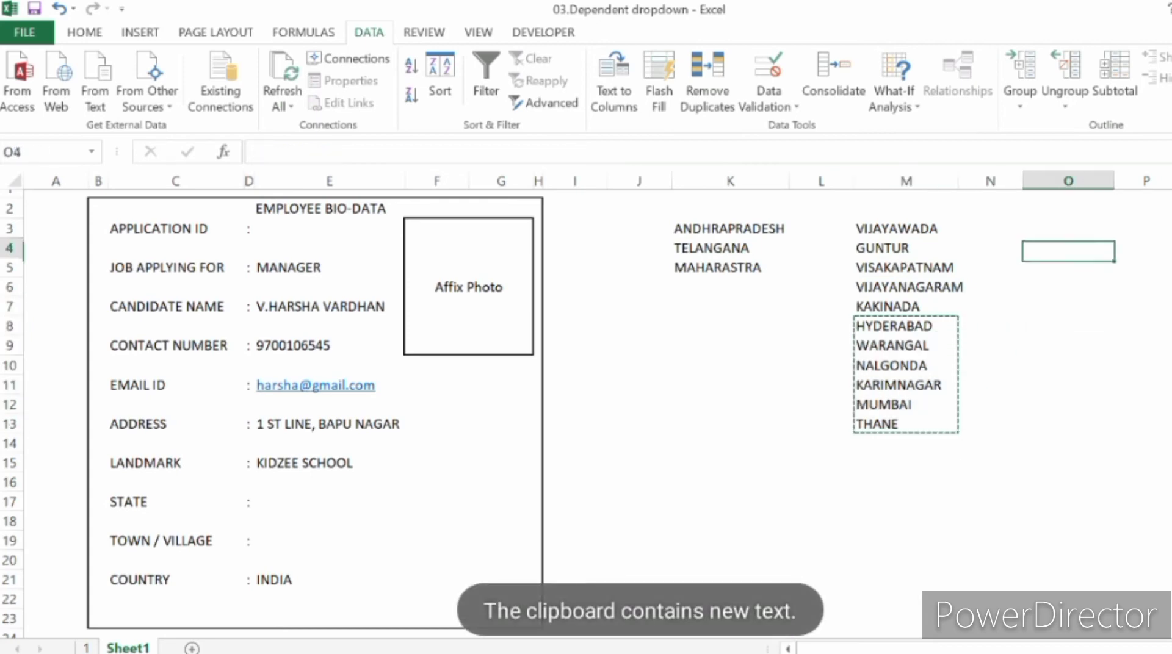
key("ctrl+v")
Step: Review the towns left in M3:M7 and those in column O to see which belong to each state
key("Left")
key("Left")
key("shift+Down")
key("shift+Down")
key("shift+Down")
key("shift+Down")
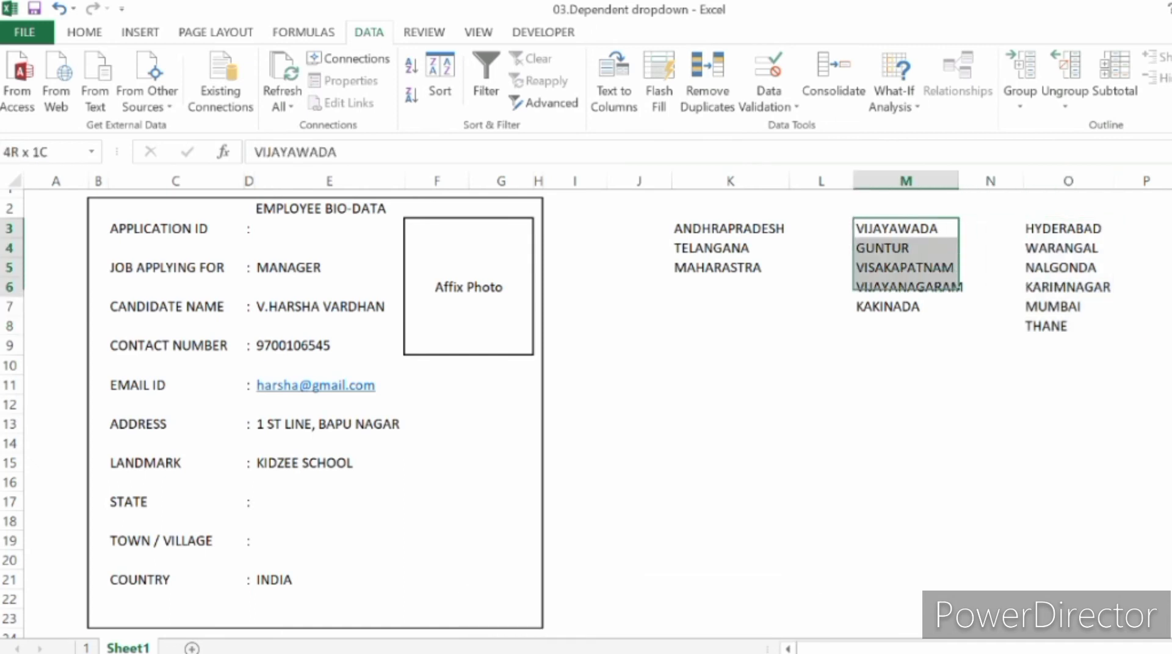
key("Down")
key("Down")
key("Down")
key("Down")
key("Right")
key("Right")
key("Up")
key("Up")
key("Up")
key("Up")
Step: Move MUMBAI and THANE from O7:O8 to column Q, starting at Q3
key("Down")
key("Down")
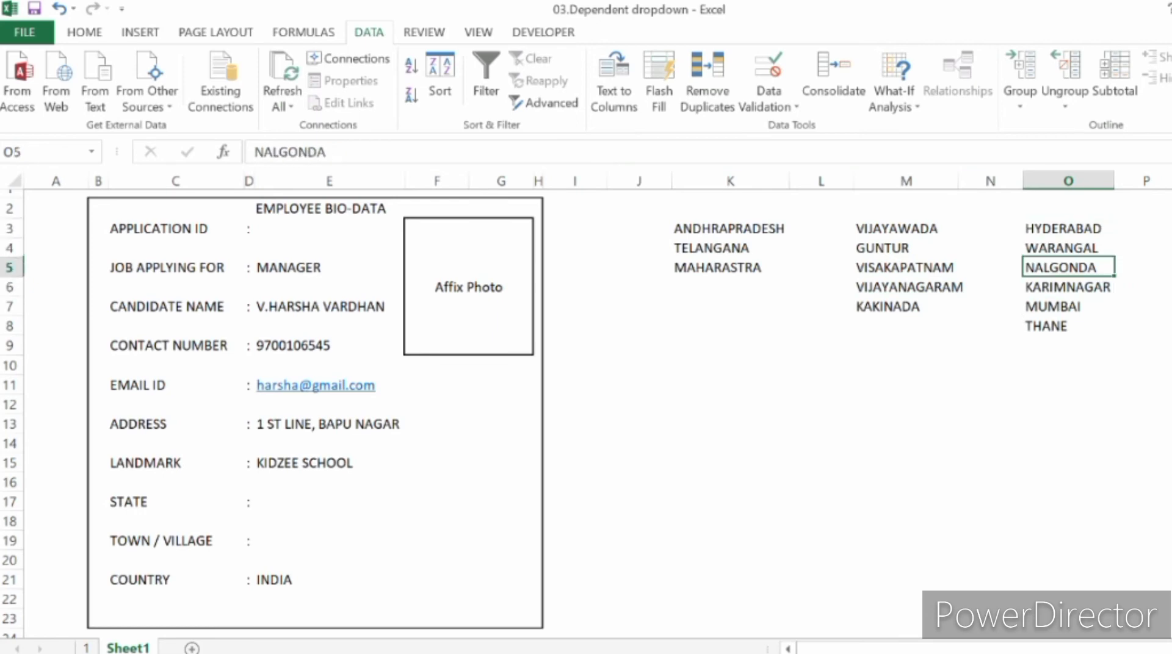
key("Down")
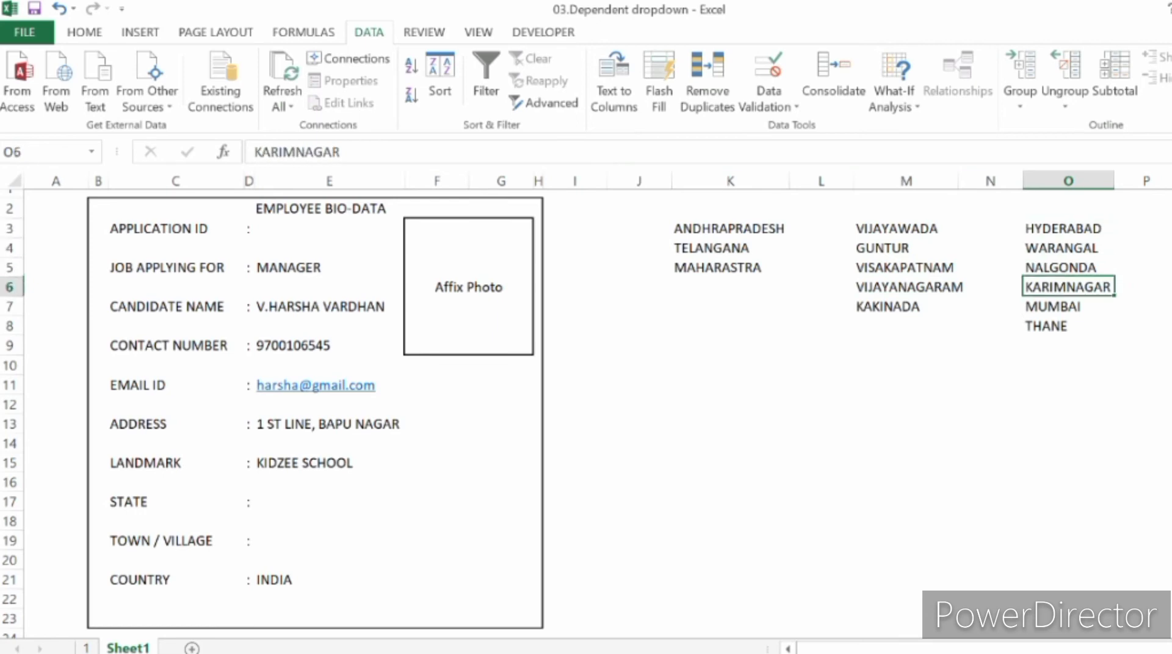
key("Down")
key("shift+Down")
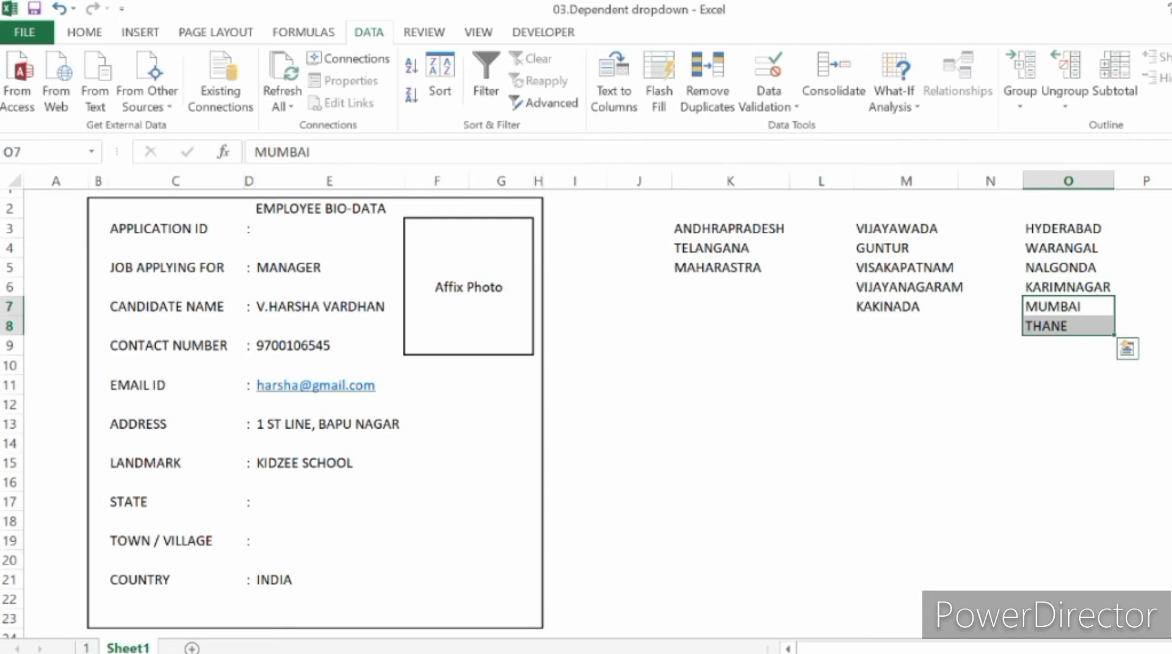
key("ctrl+c")
key("ctrl+q")
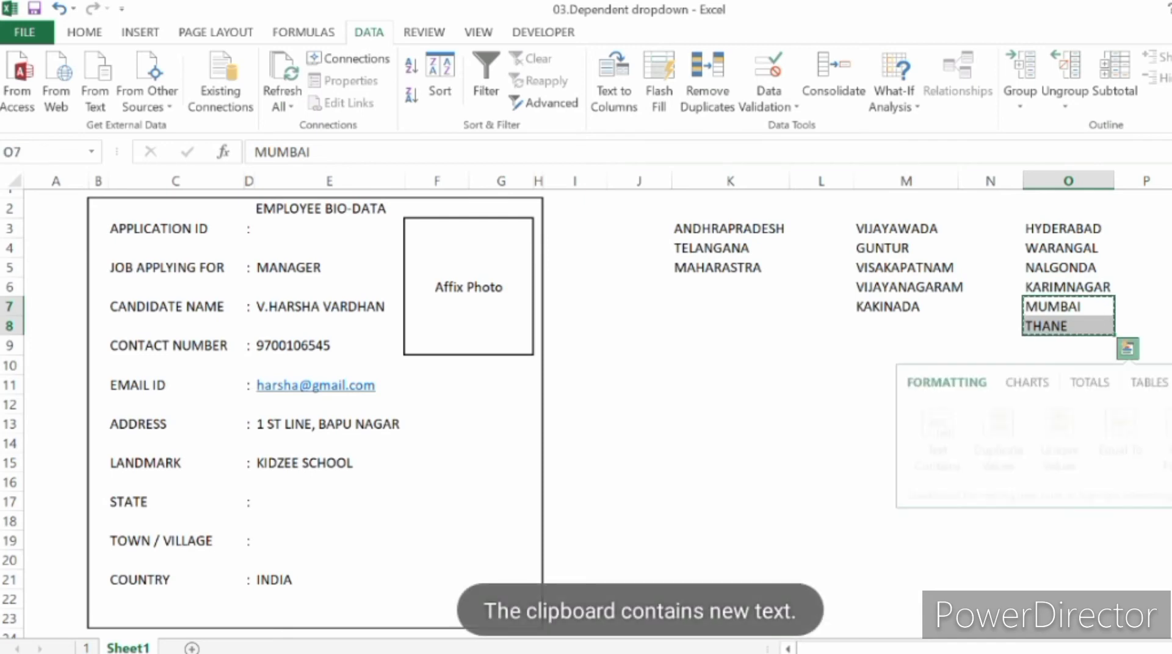
key("Right")
key("Right")
key("Up")
key("Up")
key("Up")
key("Up")
key("ctrl+v")
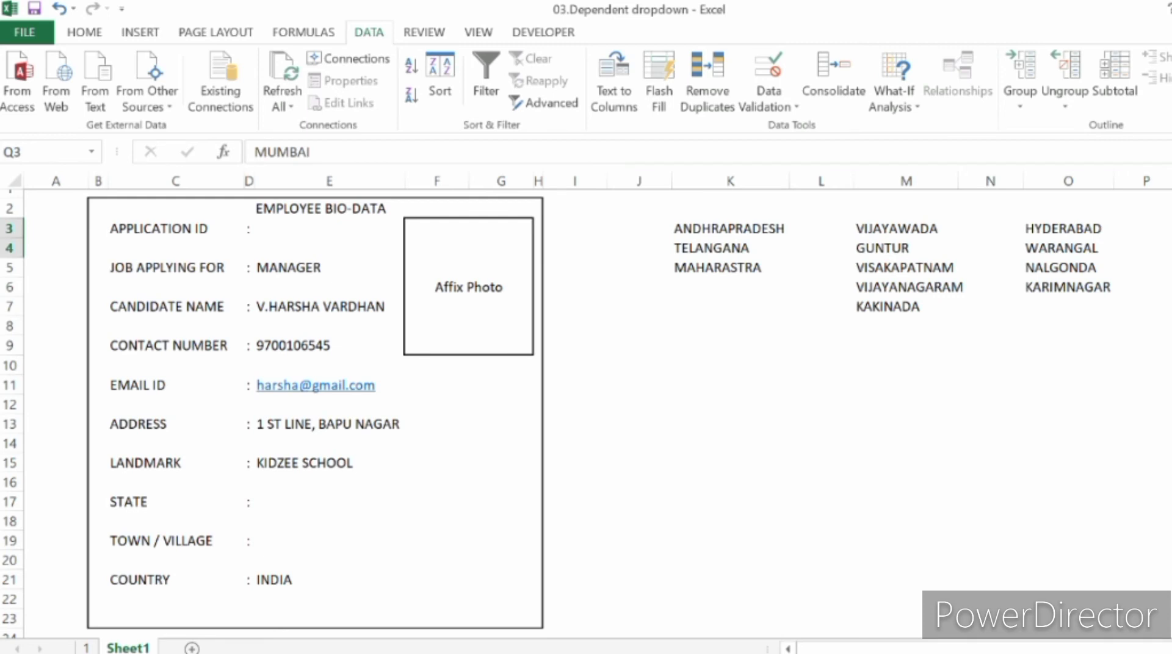
Step: Name the range of states in K3:K5 States
key("Left")
key("Left")
key("Left")
key("Left")
key("Left")
key("Left")
key("Left")
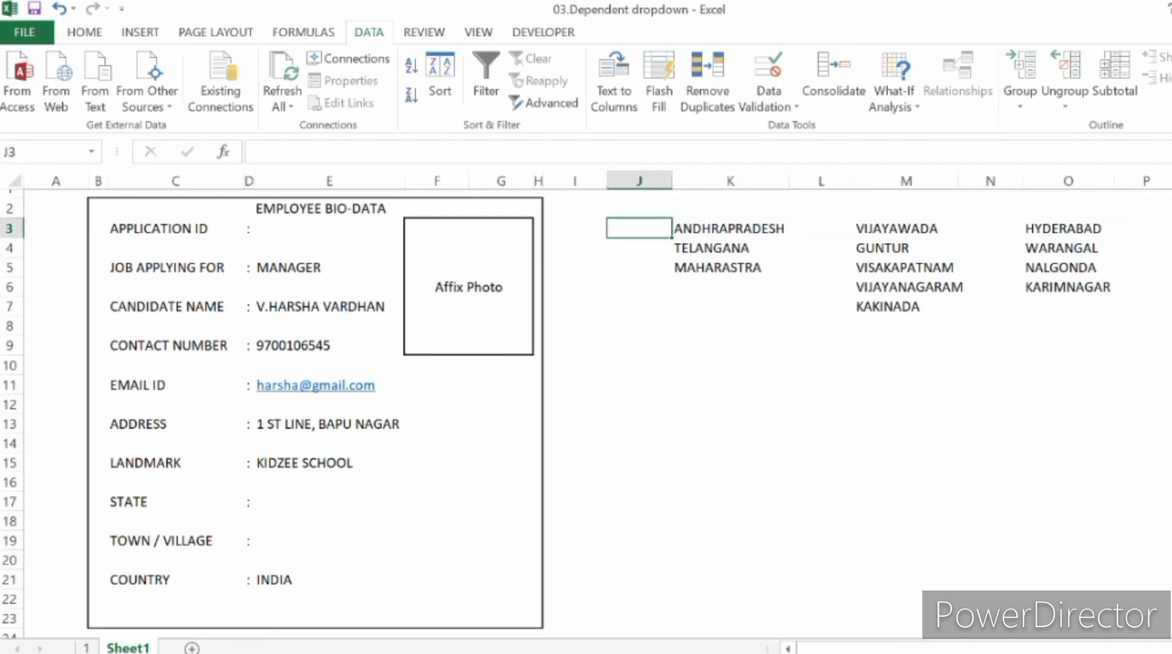
key("Right")
key("Down")
key("Down")
key("Up")
key("Up")
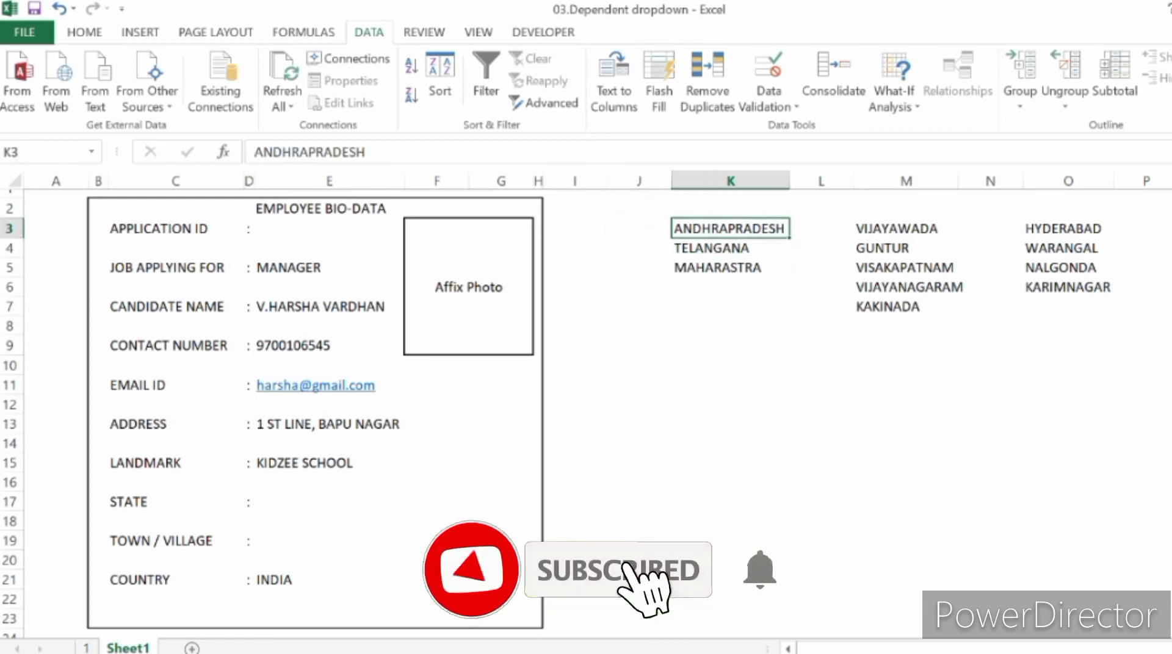
key("shift+Down")
key("shift+Down")
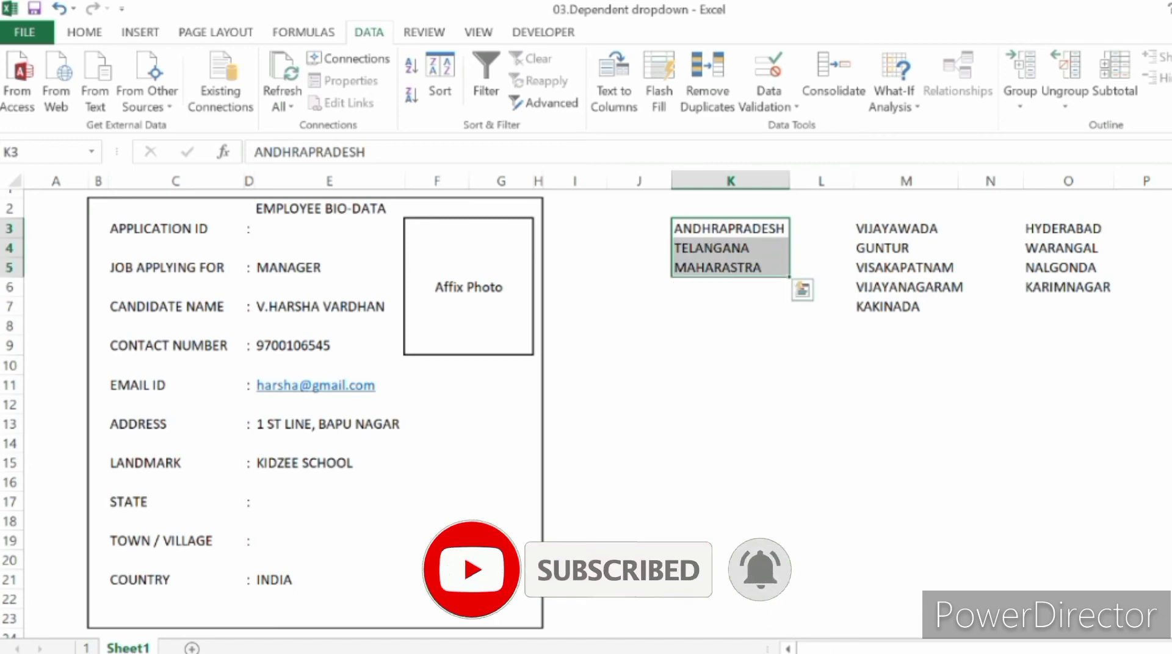
left_click(47, 152)
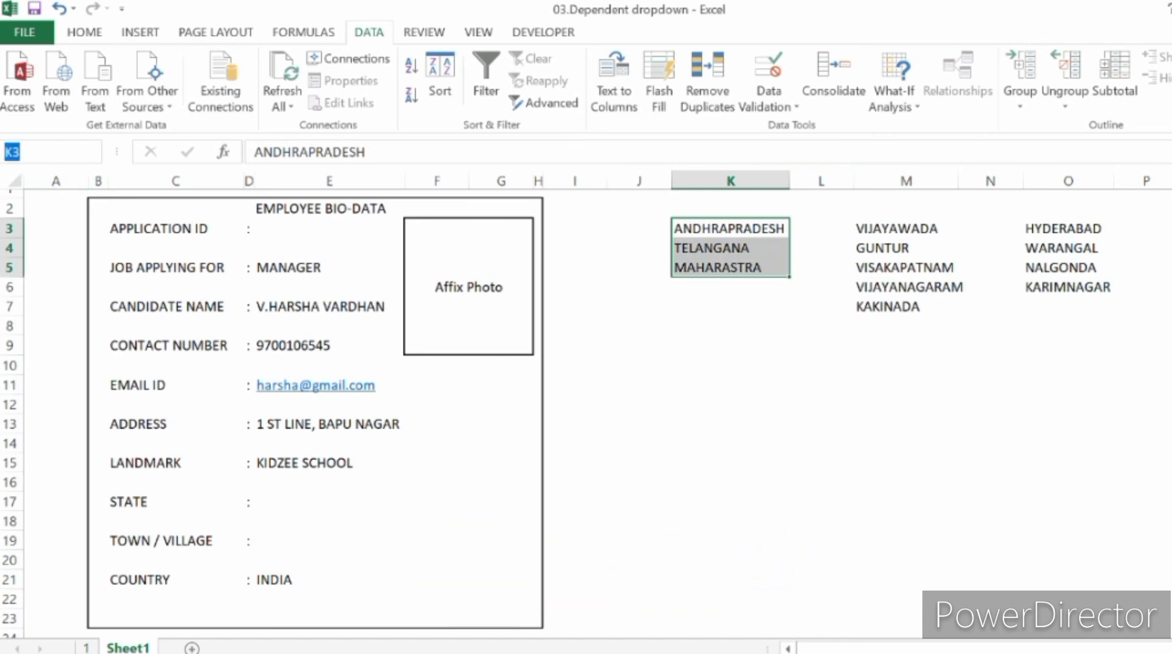
type("States")
key("Return")
Step: Check the States named range by going to it from an empty cell
left_click(92, 152)
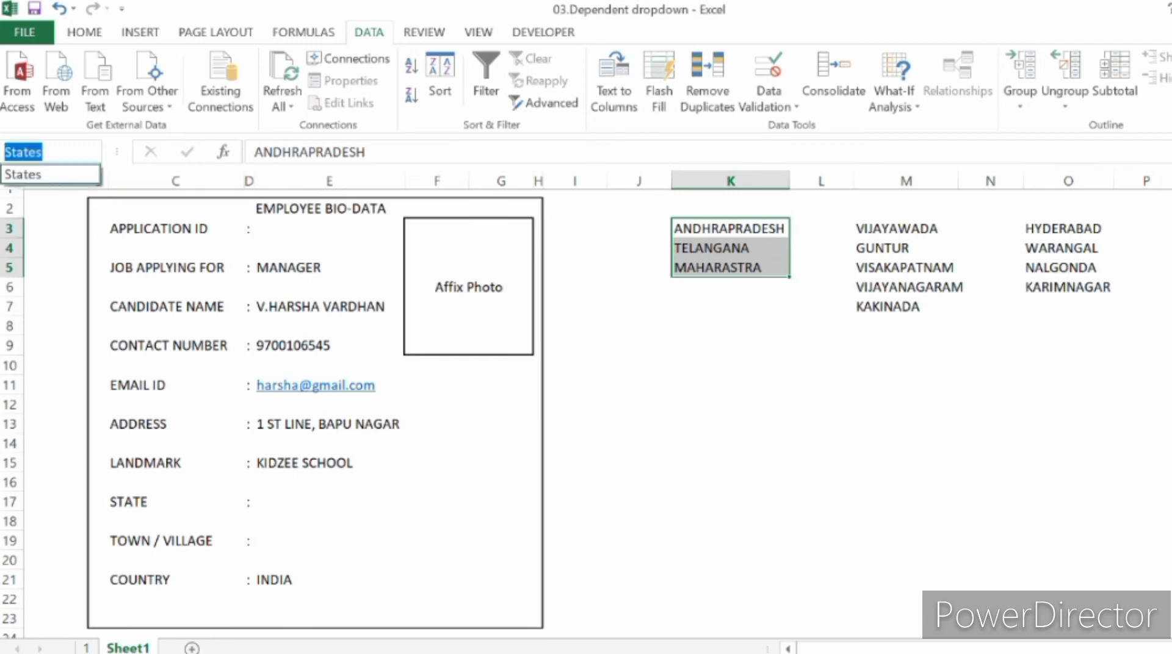
left_click(821, 463)
left_click(821, 463)
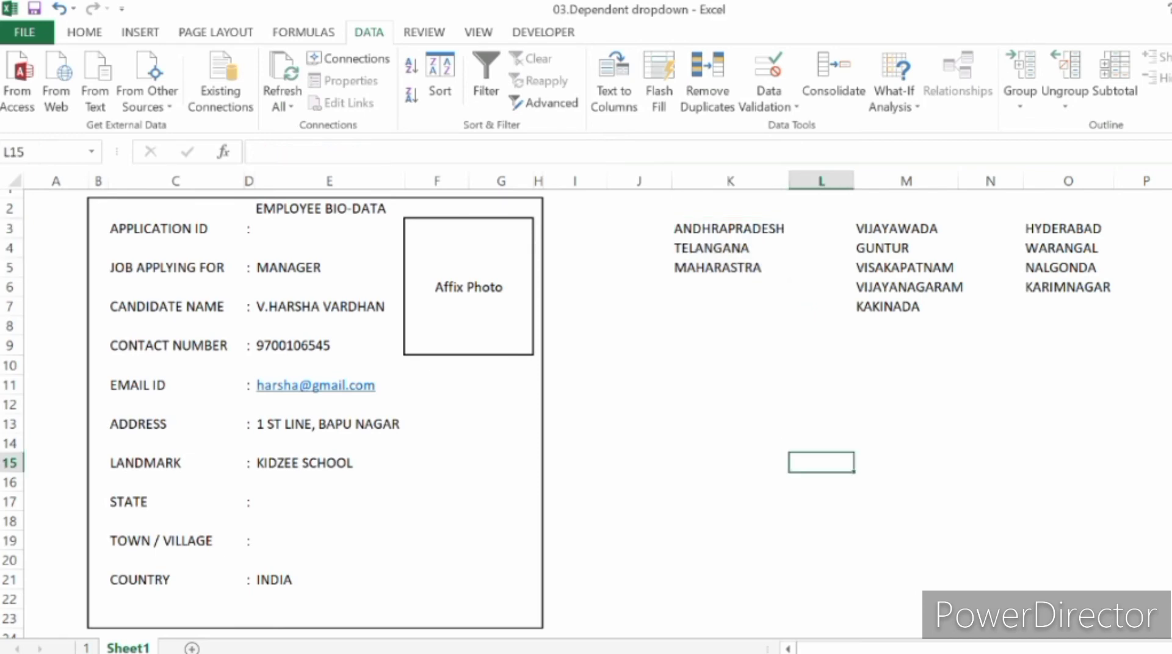
left_click(91, 152)
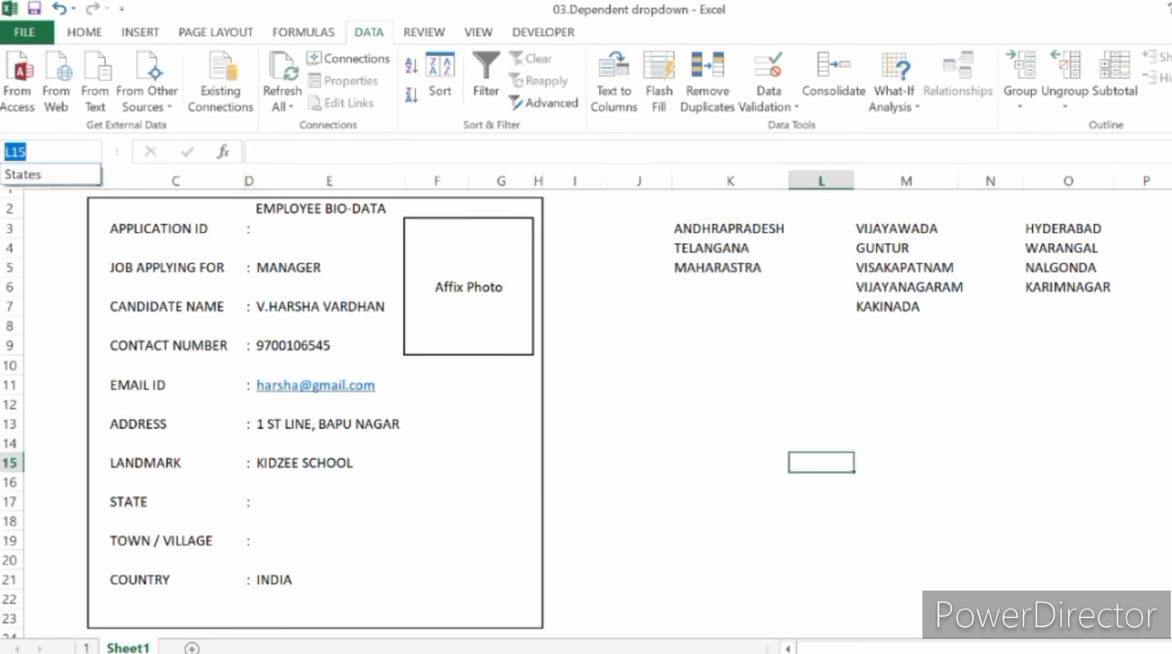
left_click(52, 175)
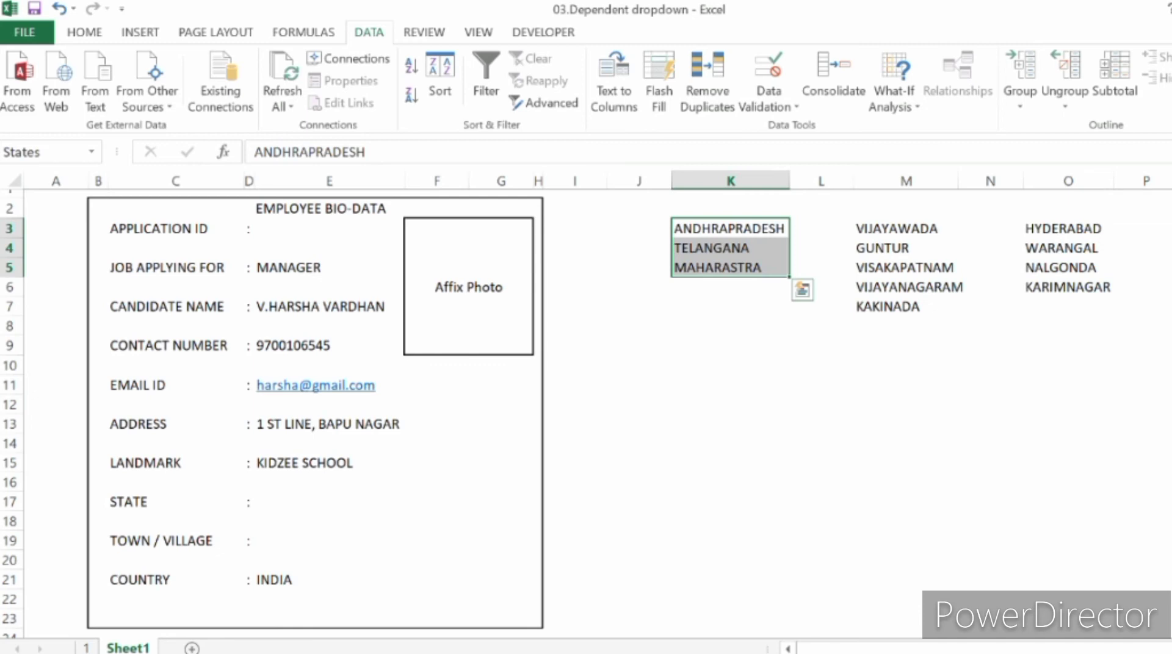
left_click(730, 345)
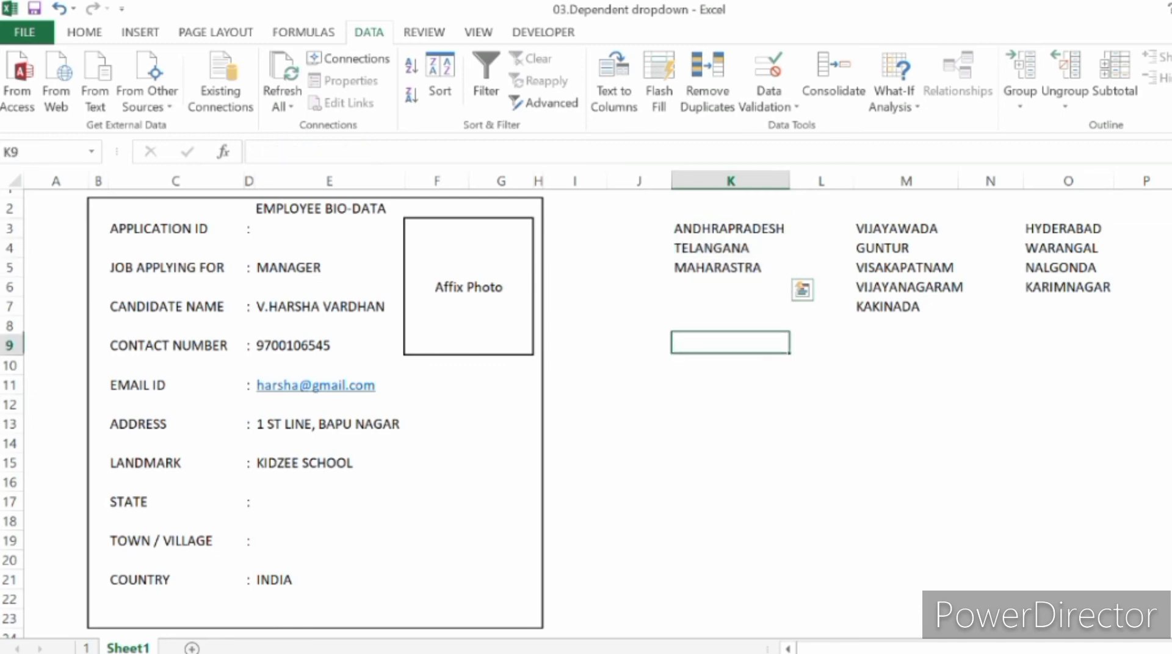
Step: Name the town range M3:M7, VIJAYAWADA through KAKINADA, Andhrapradesh
left_click(906, 230)
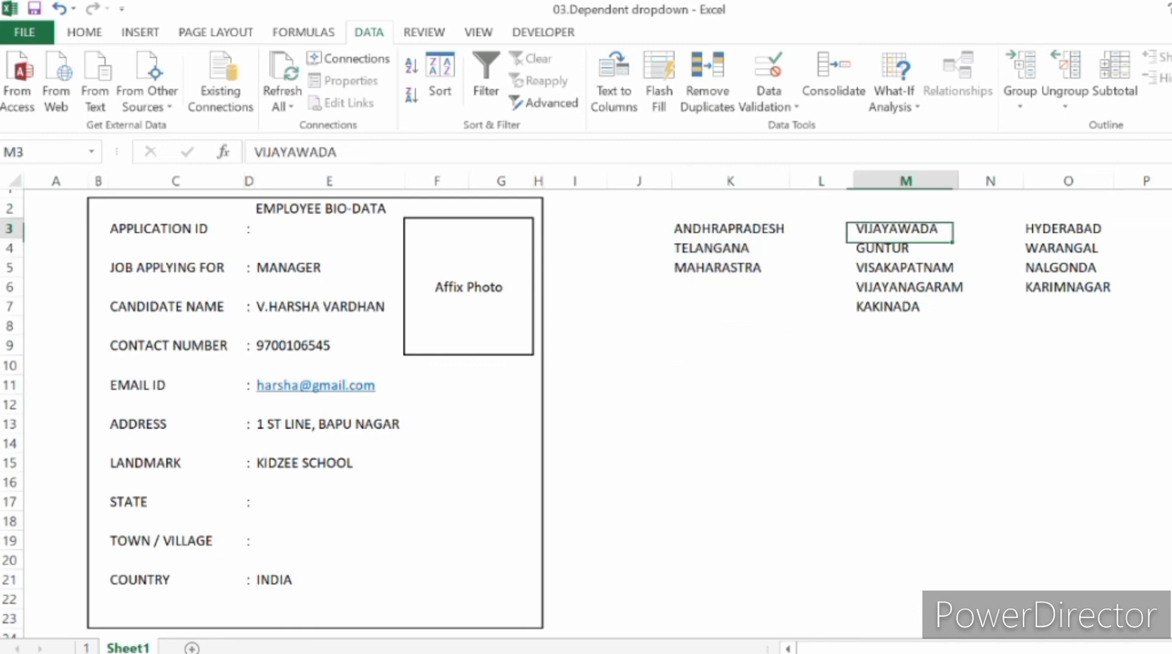
left_click_drag(906, 229, 906, 307)
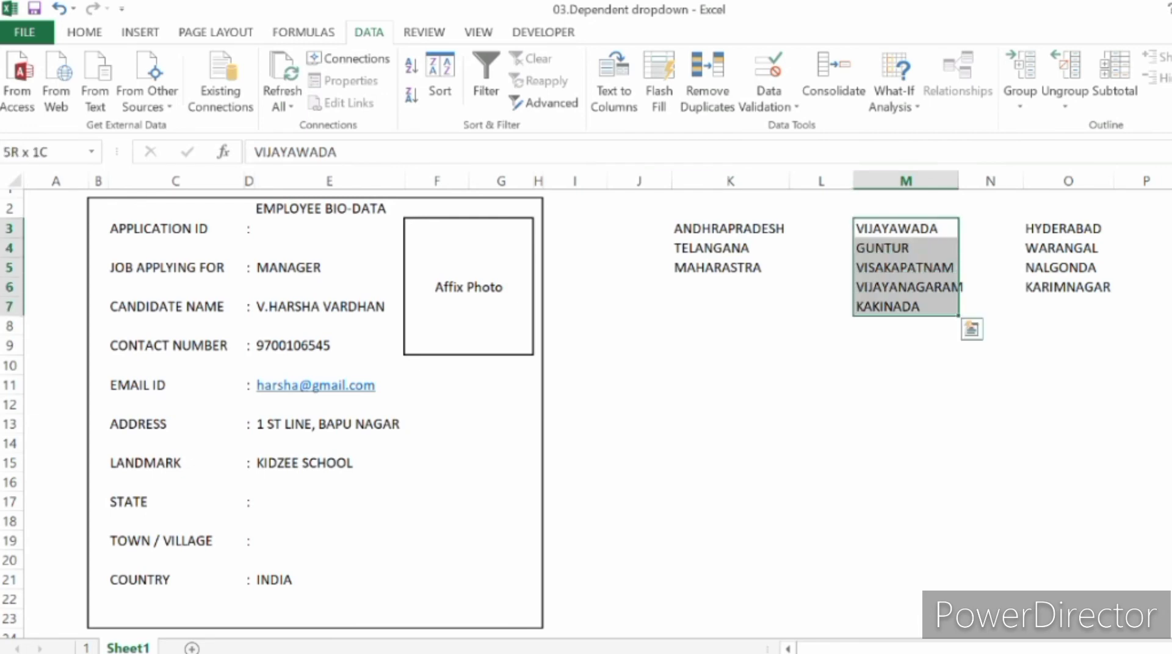
left_click(44, 152)
type("A")
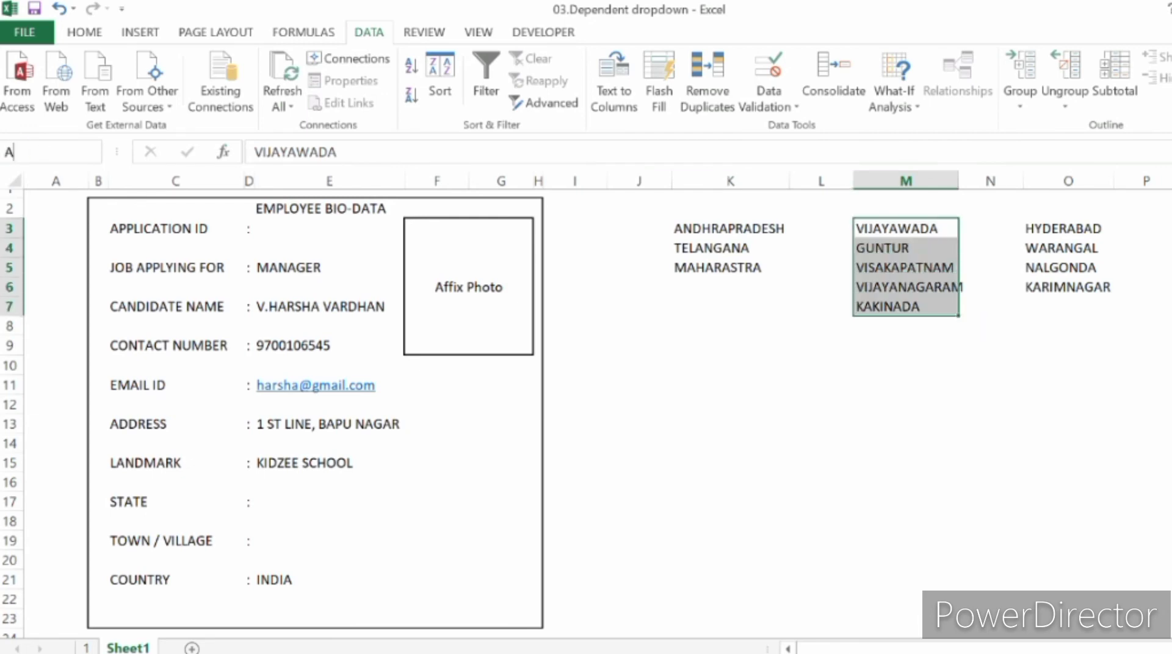
type("ndhrapradesh")
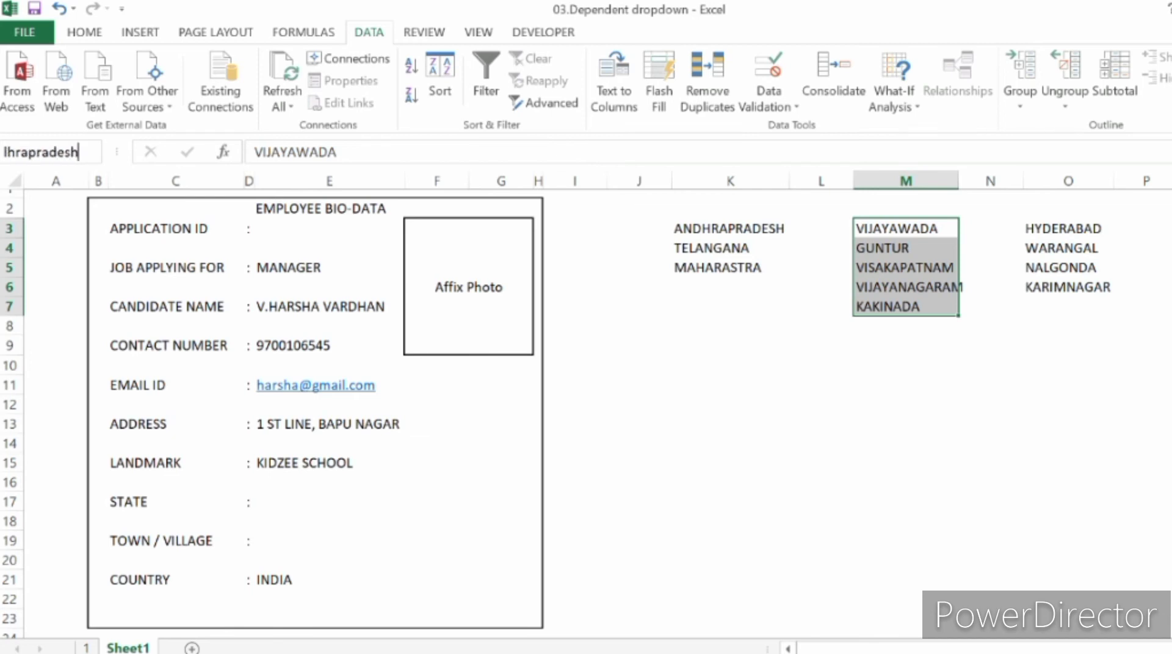
key("Return")
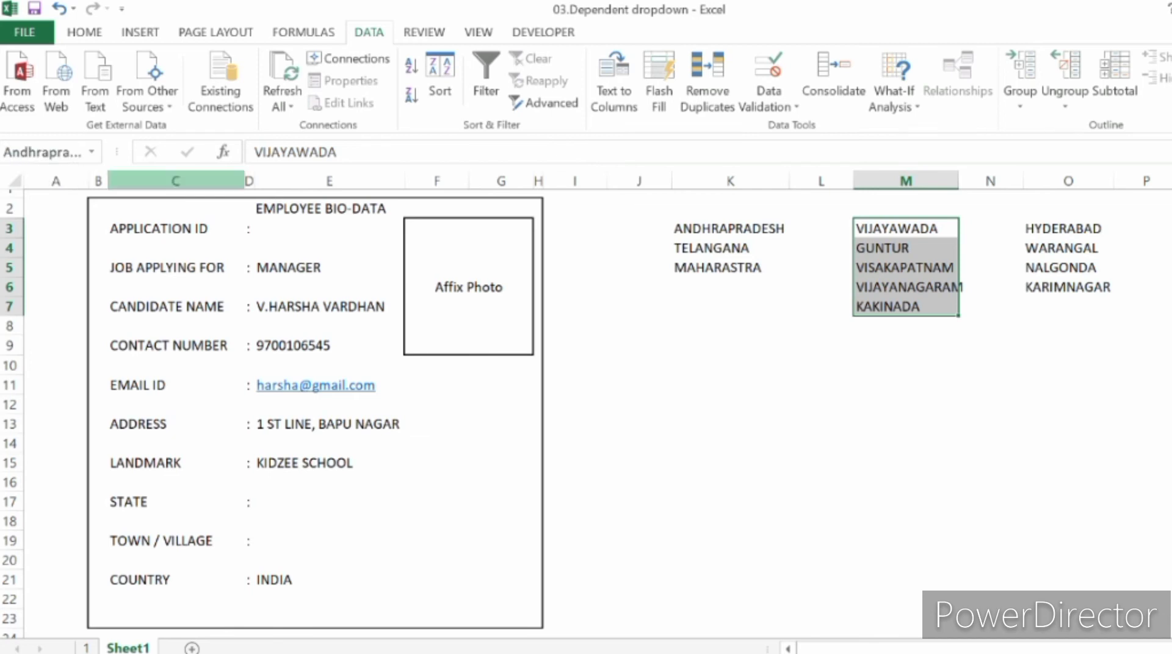
left_click(906, 421)
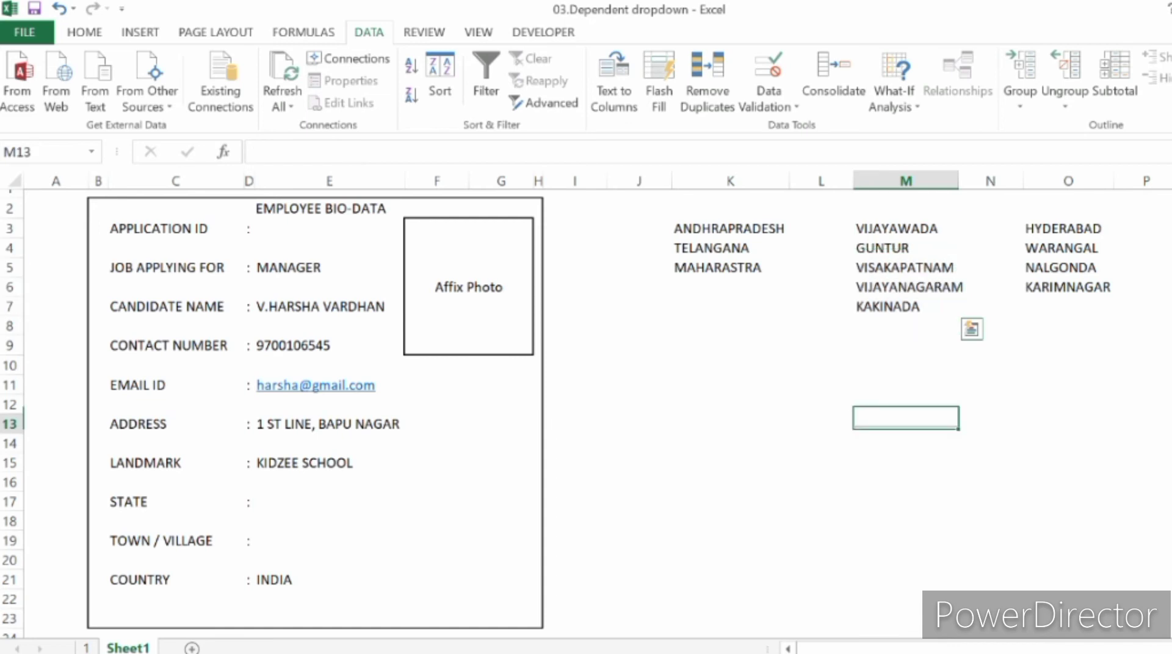
Step: Name the town range O3:O6, HYDERABAD through KARIMNAGAR, Telangana
left_click(1068, 229)
left_click_drag(1068, 229, 1069, 287)
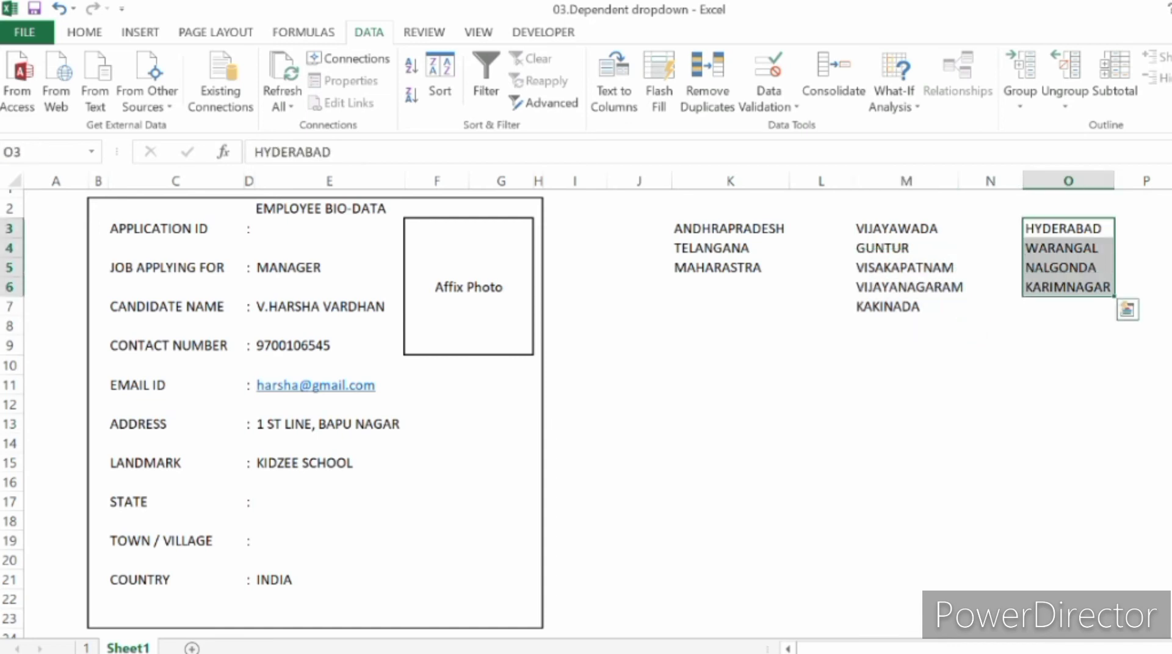
left_click(24, 152)
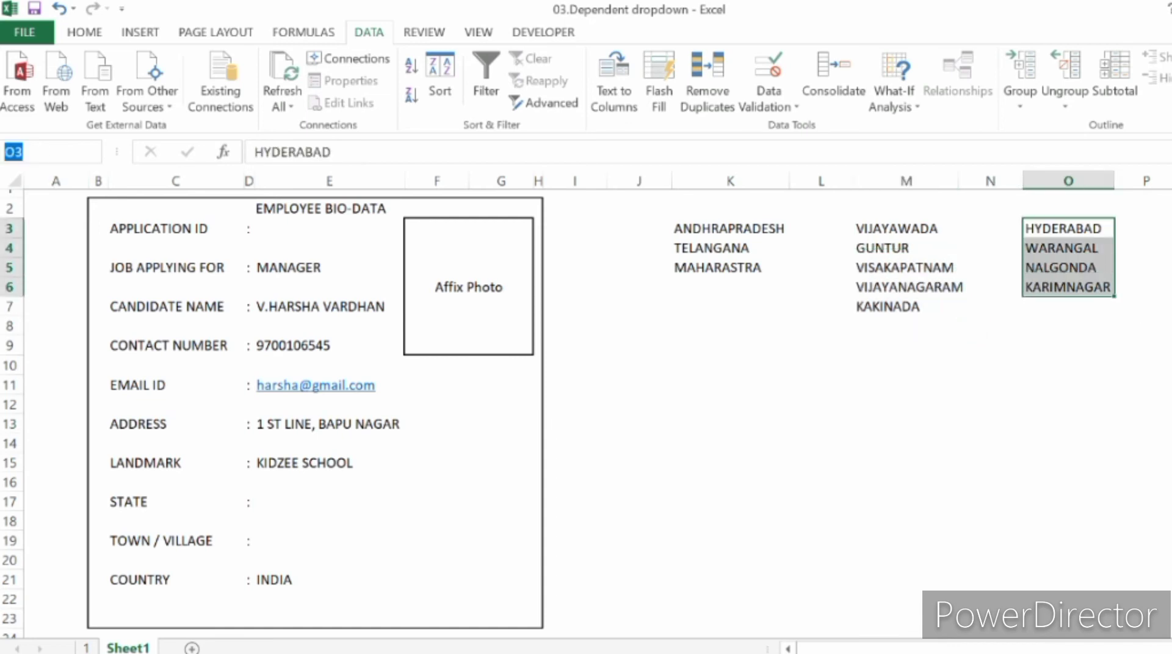
type("Telangana")
key("Return")
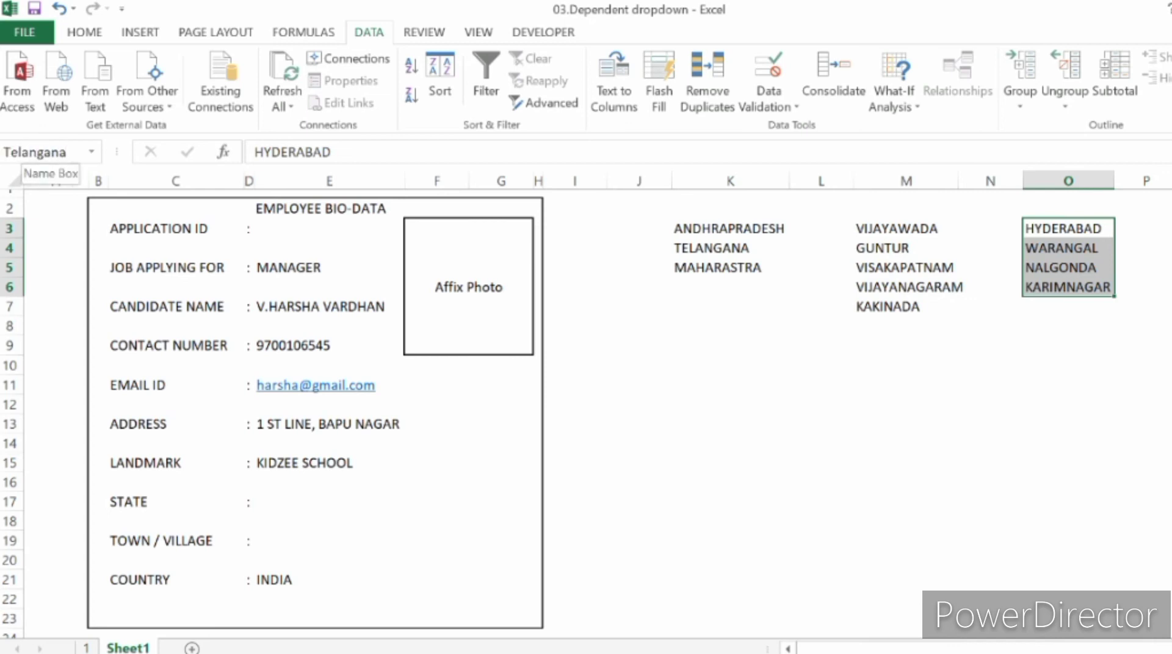
Step: Name the town range Q3:Q4, starting with MUMBAI, Maharastra
left_click(906, 365)
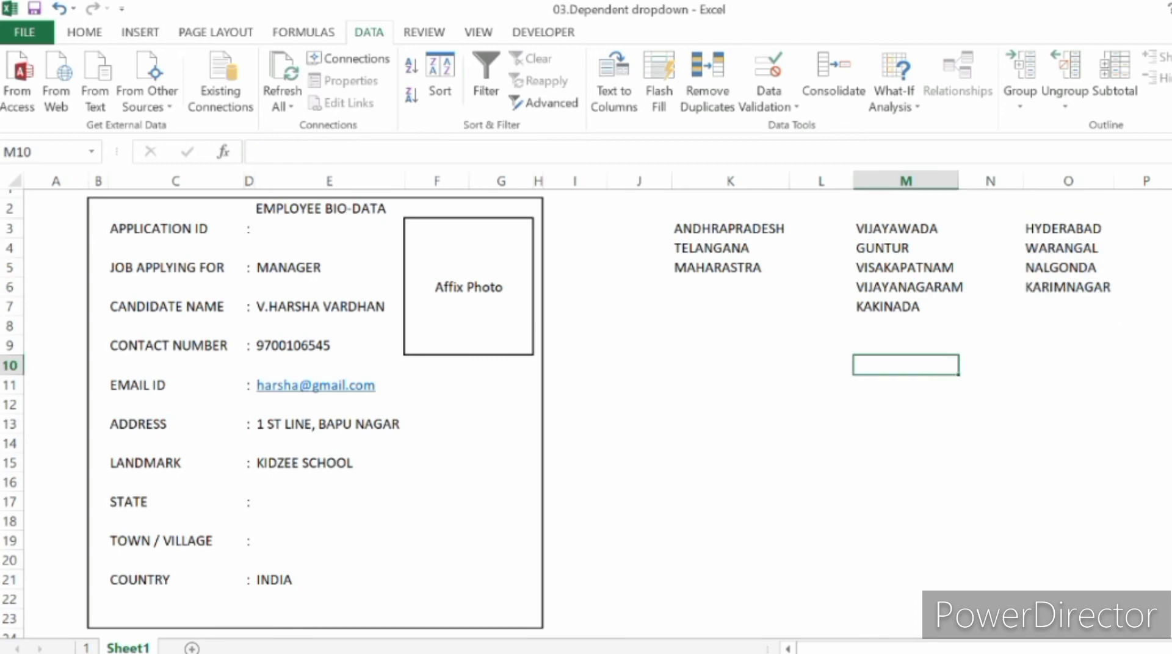
key("Up")
key("Up")
key("Up")
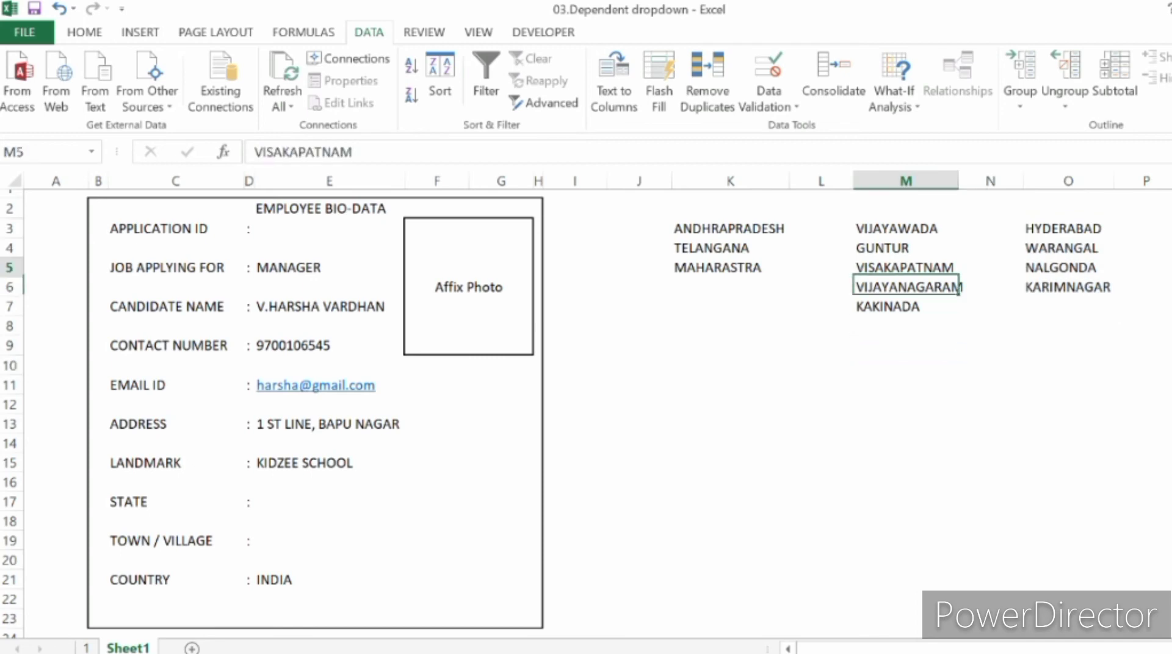
key("Up")
key("Up")
key("Up")
key("Right")
key("Right")
key("Right")
key("Right")
key("Up")
key("shift+Down")
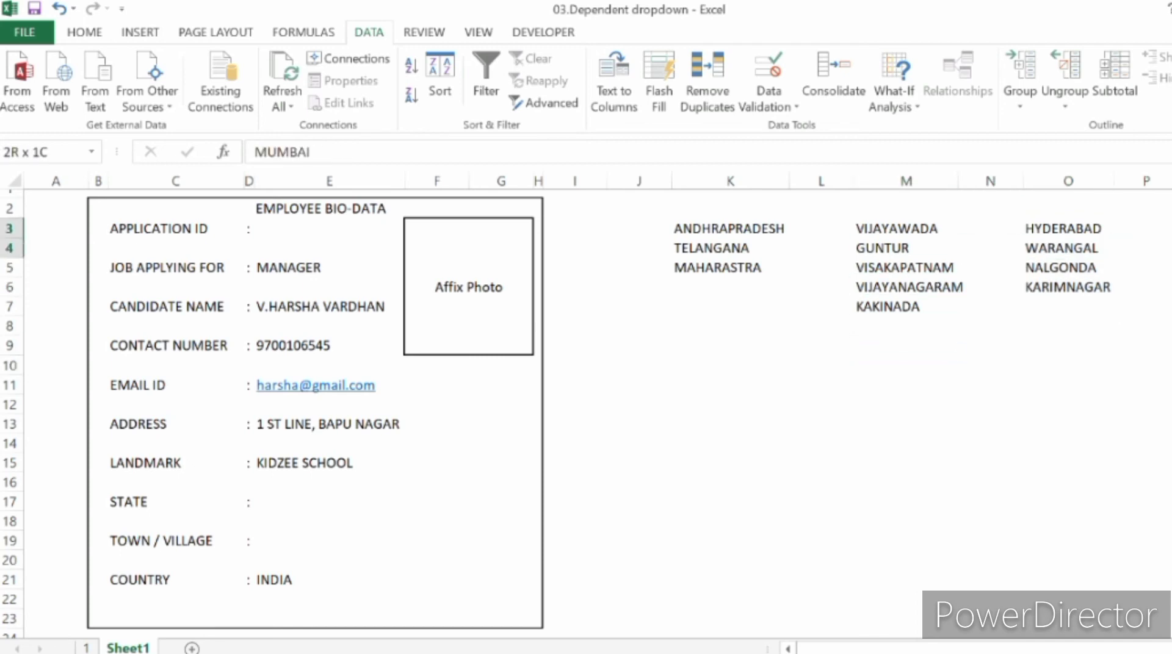
left_click(46, 152)
type("Maharastra")
key("Return")
left_click(906, 423)
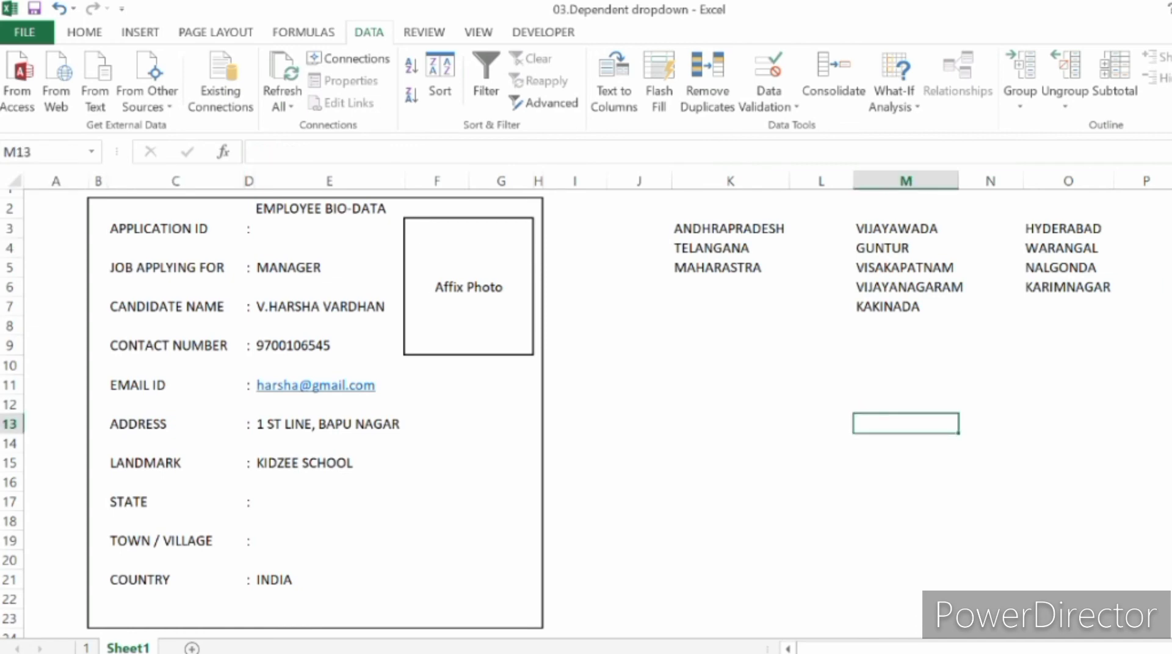
Step: Check the defined names by going to the States and Maharastra ranges
left_click(91, 151)
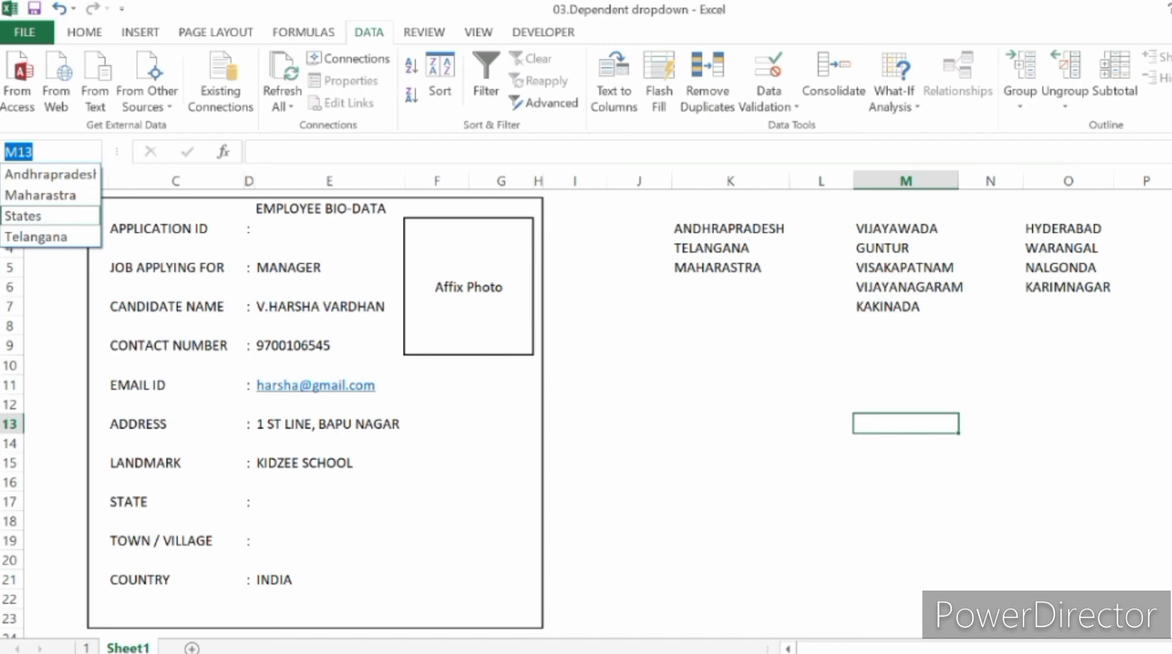
key("Return")
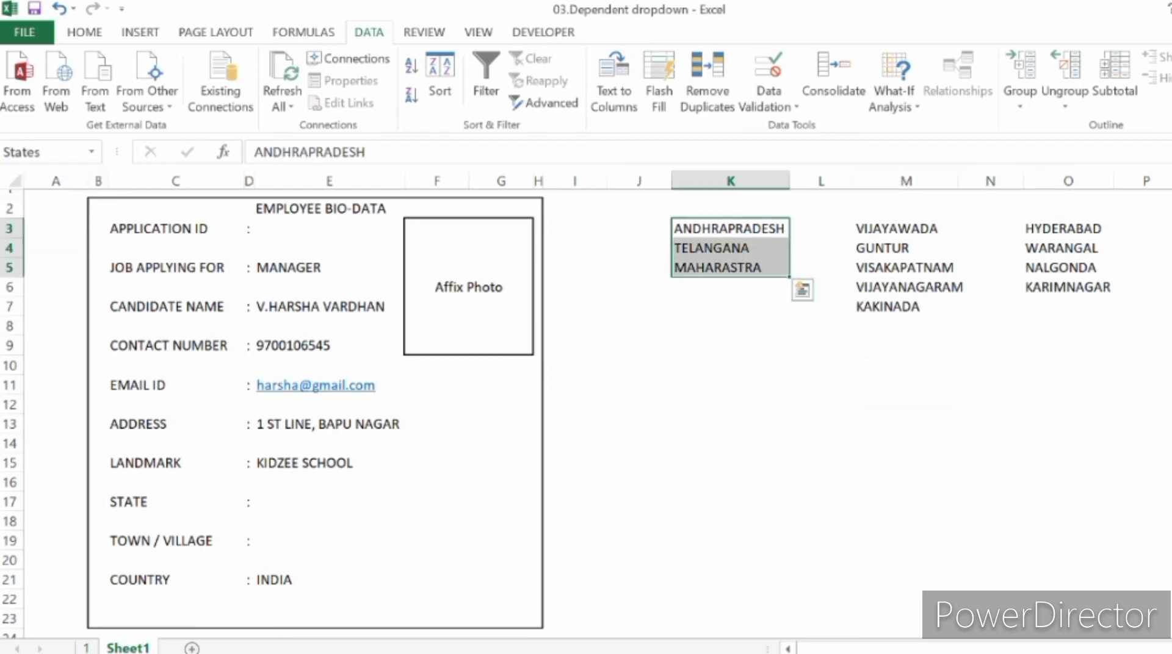
left_click(92, 152)
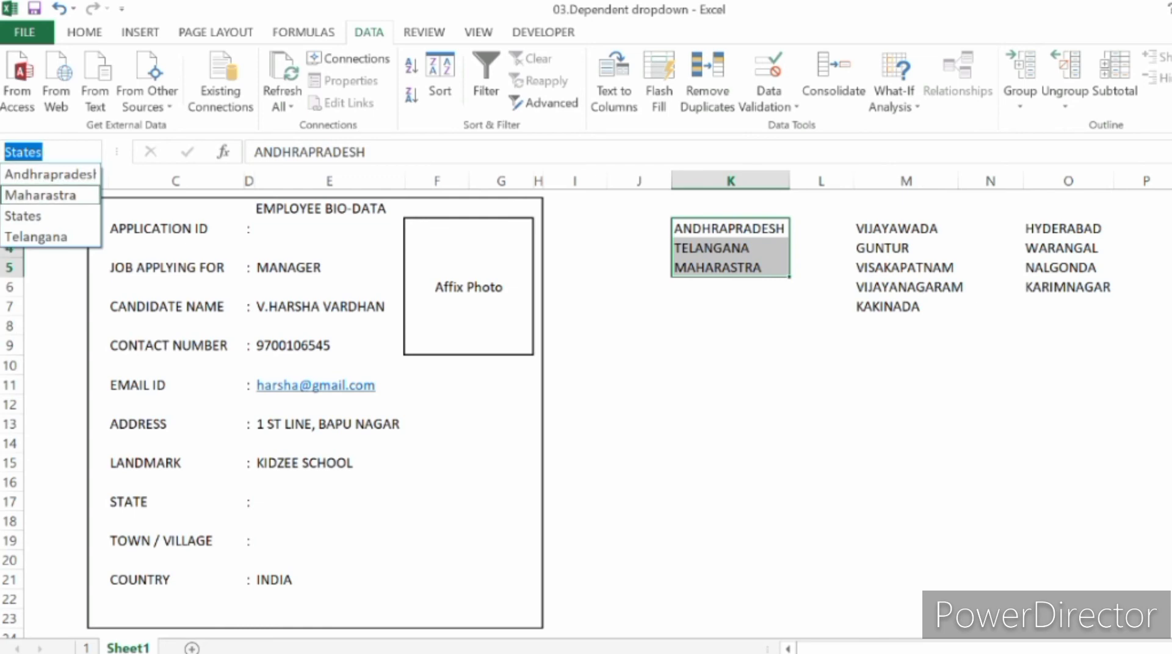
left_click(41, 194)
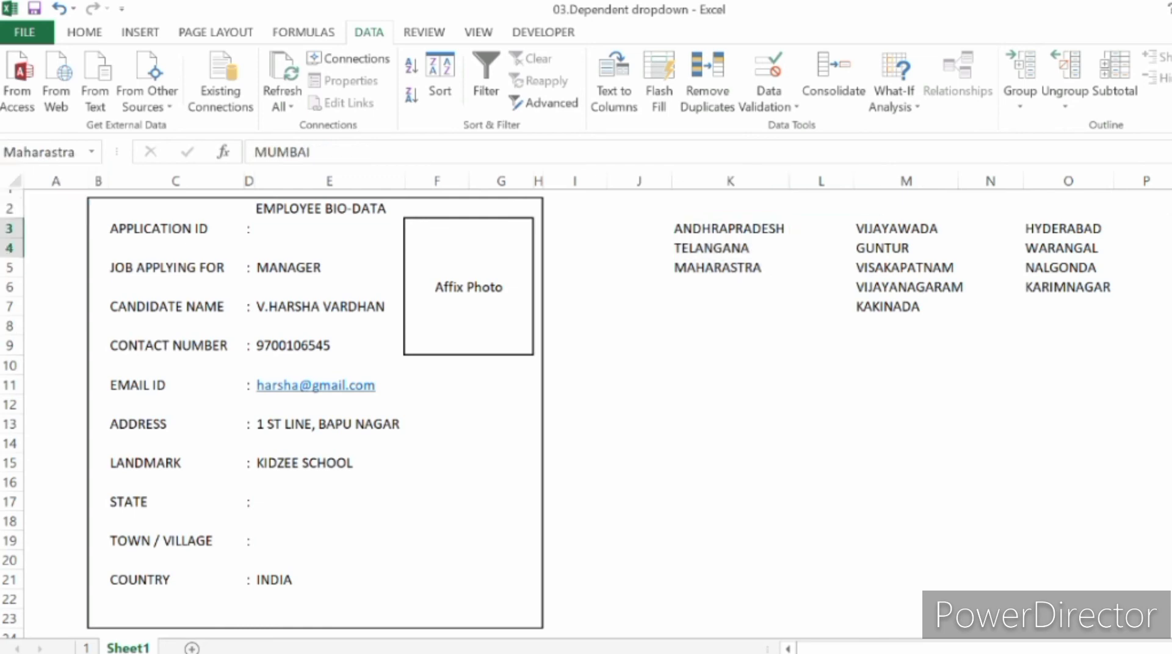
left_click(730, 424)
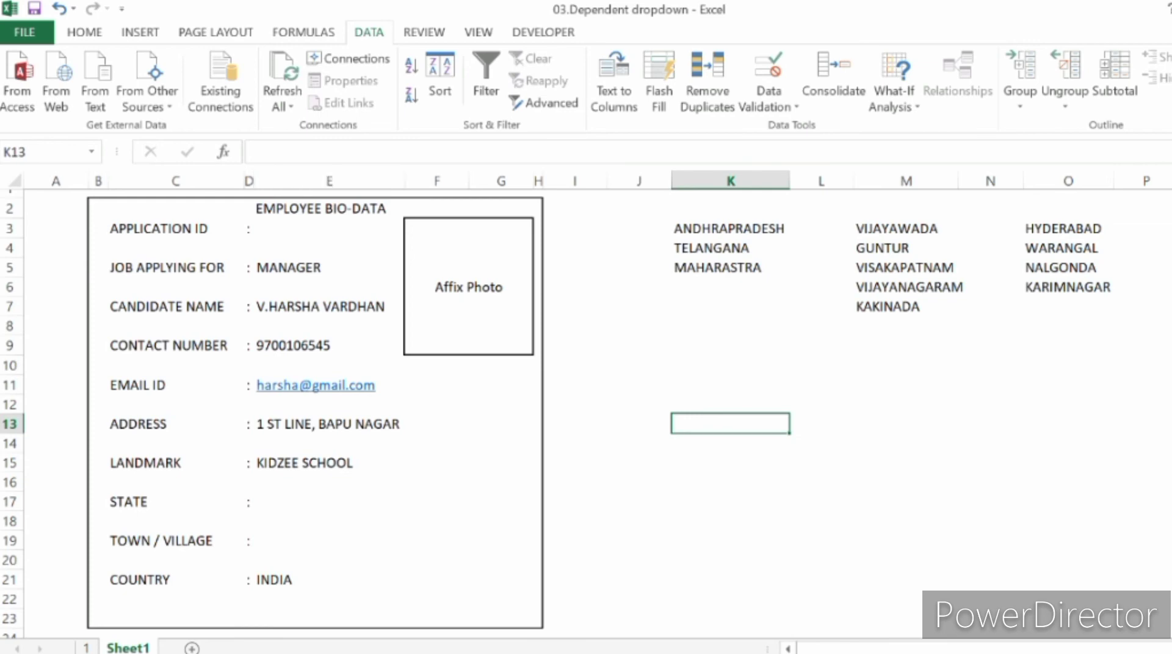
Step: Check the first Maharastra town cell, Q3, and go to the named range Telangana
left_click(1171, 229)
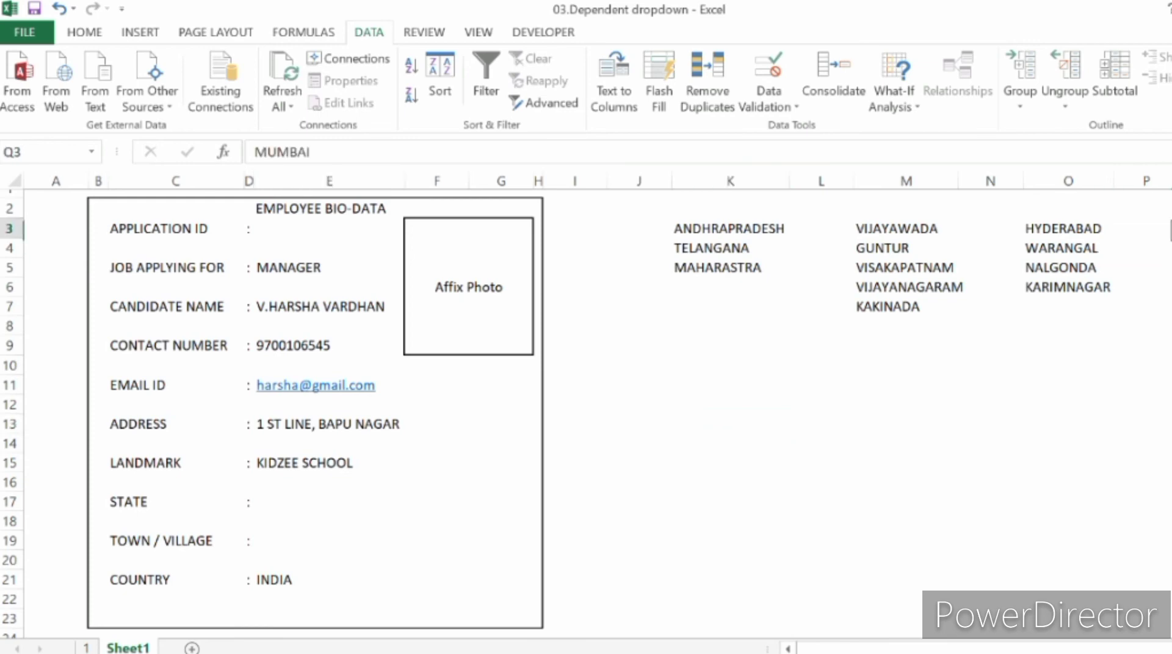
left_click(91, 151)
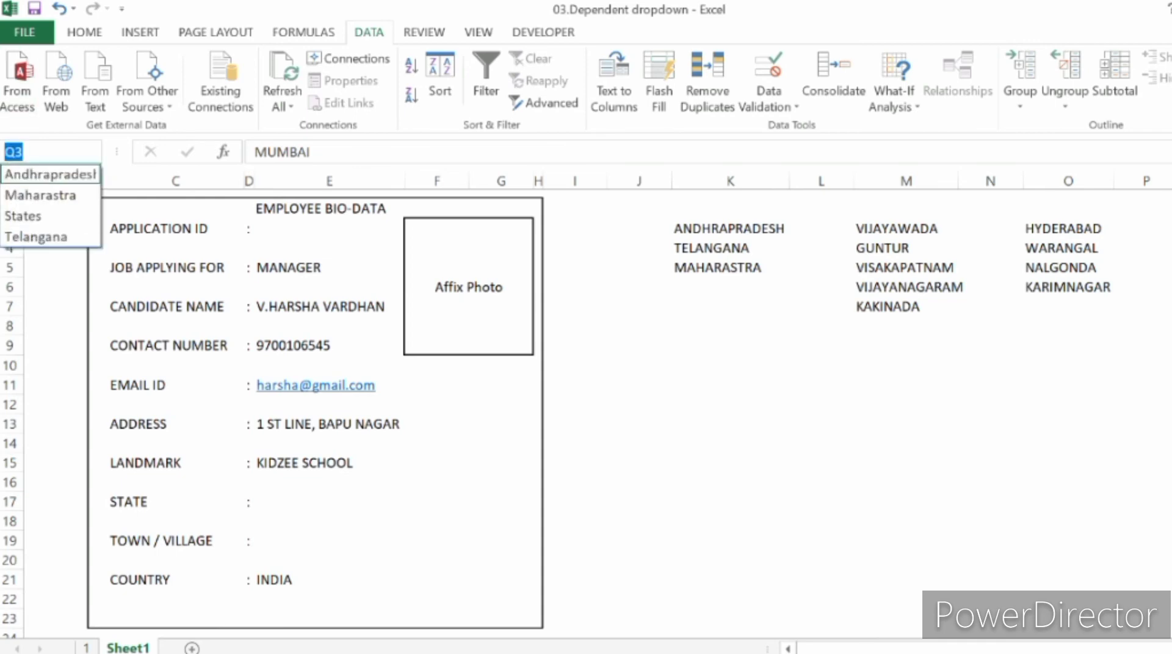
left_click(36, 236)
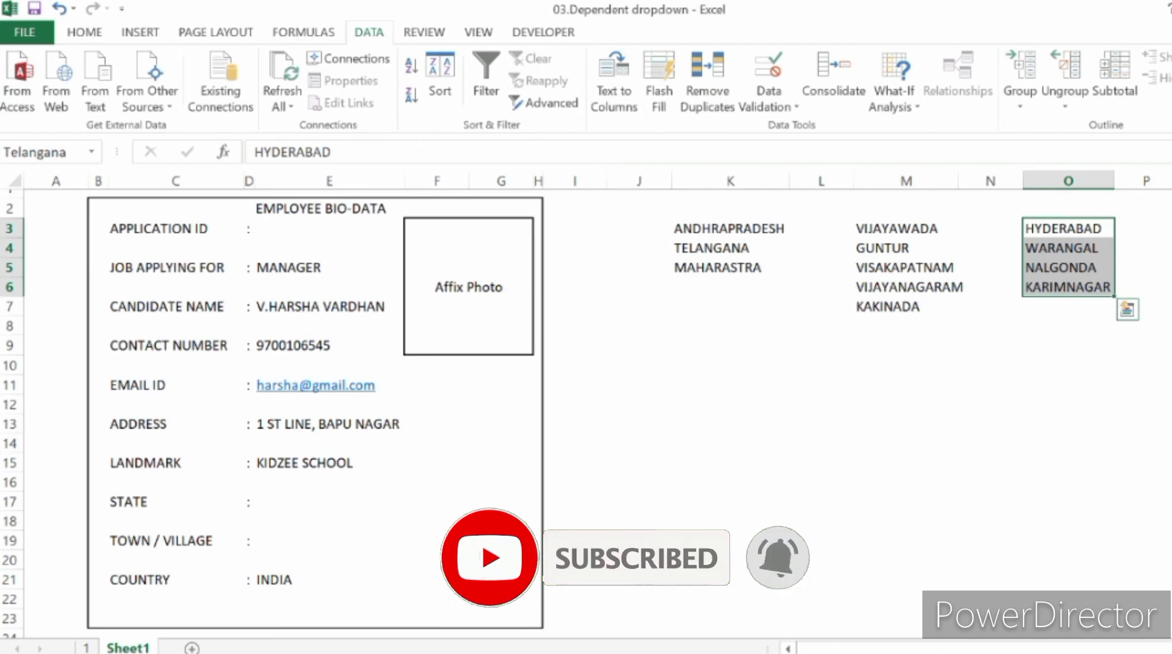
left_click(906, 365)
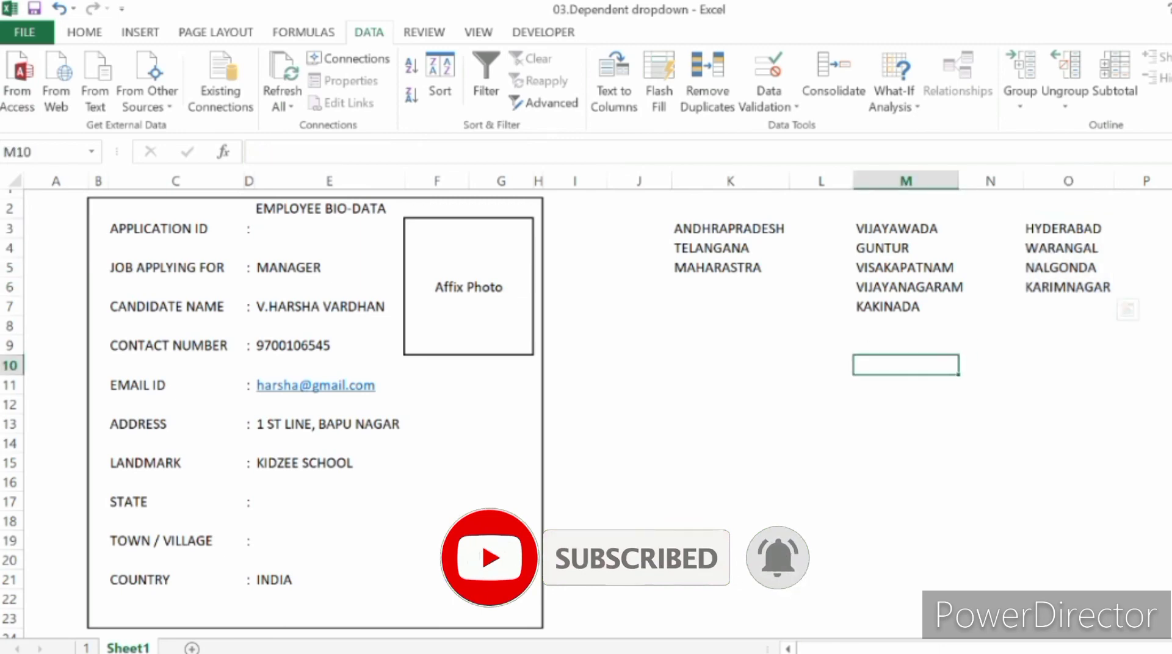
Step: Set up data validation on the State entry cell E17, allowing a List
key("Left")
key("Left")
key("Left")
key("Left")
key("Left")
key("Left")
key("Down")
key("Down")
key("Down")
key("Down")
key("Down")
key("Down")
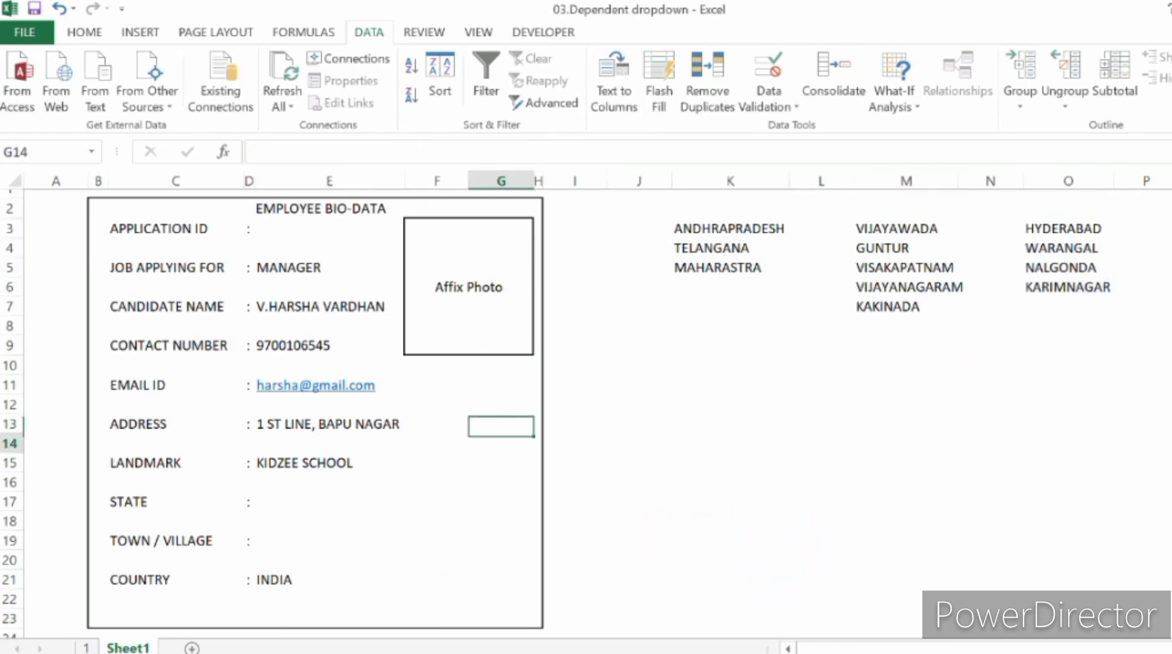
key("Down")
key("Left")
key("Left")
key("Left")
key("Right")
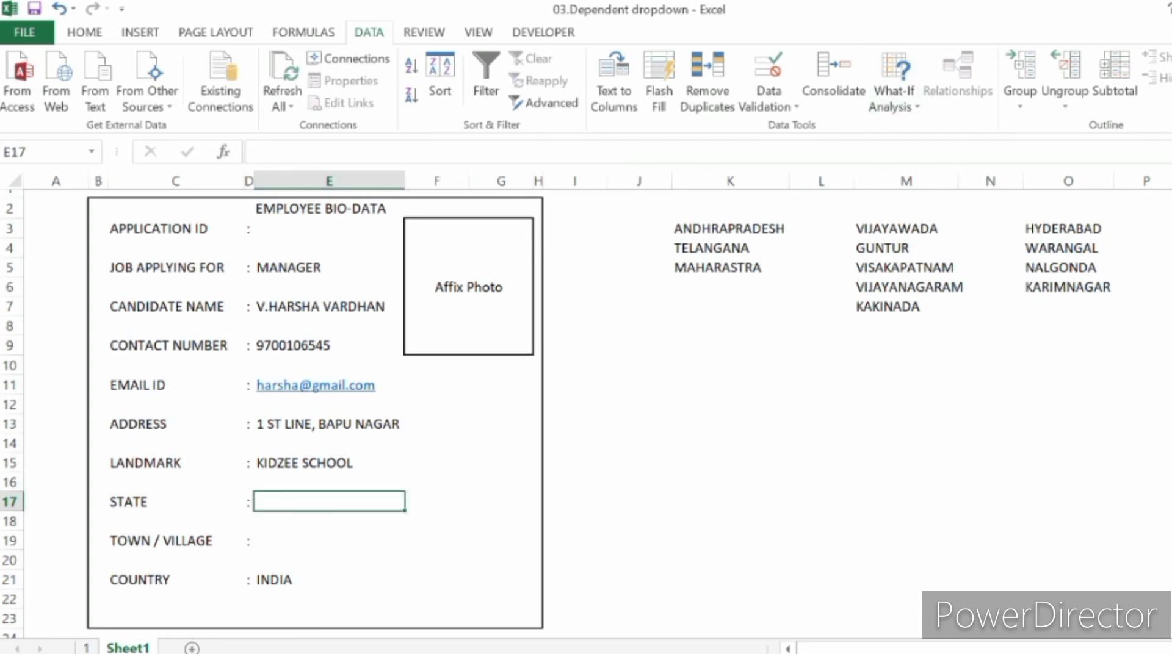
left_click(768, 107)
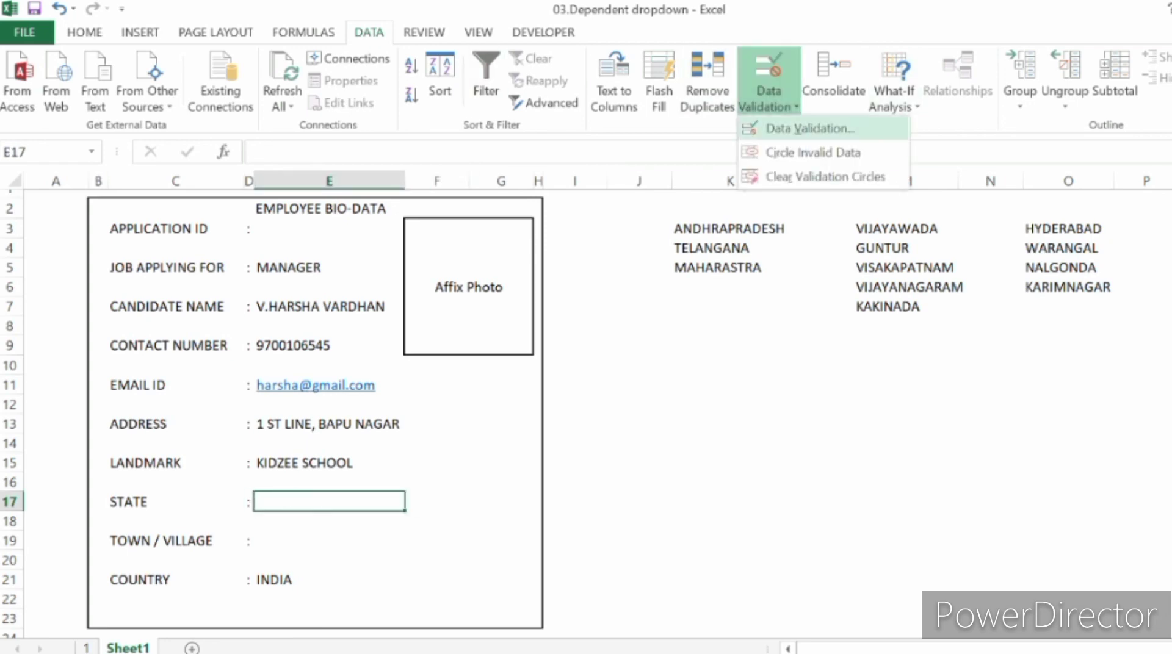
left_click(810, 128)
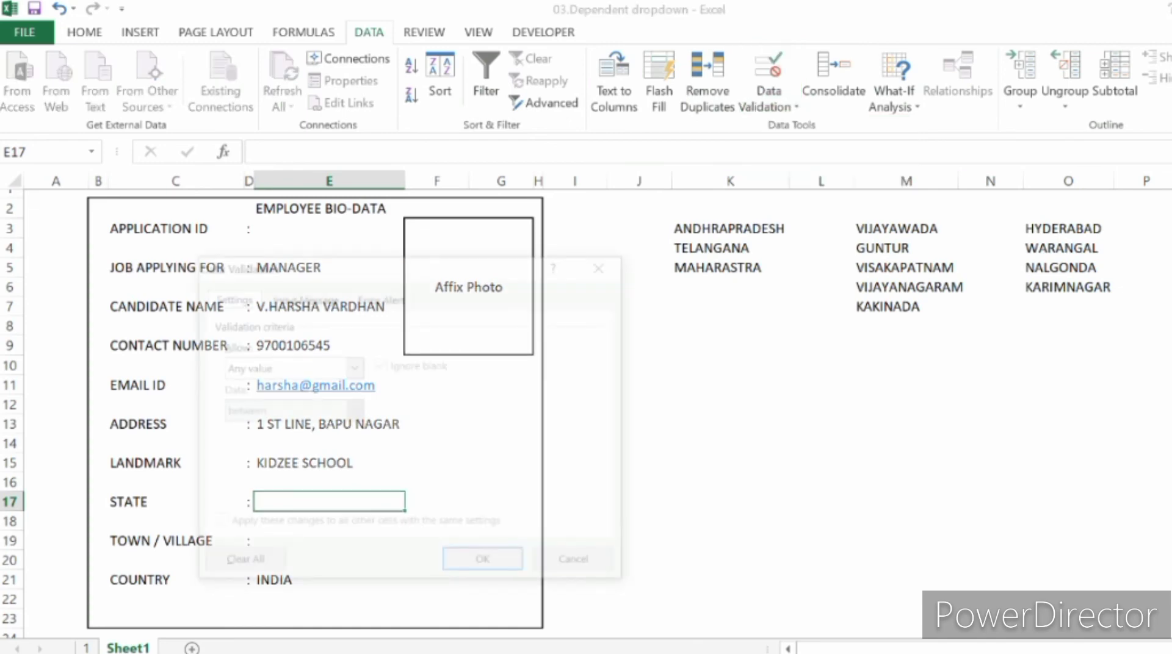
left_click(353, 367)
left_click(291, 429)
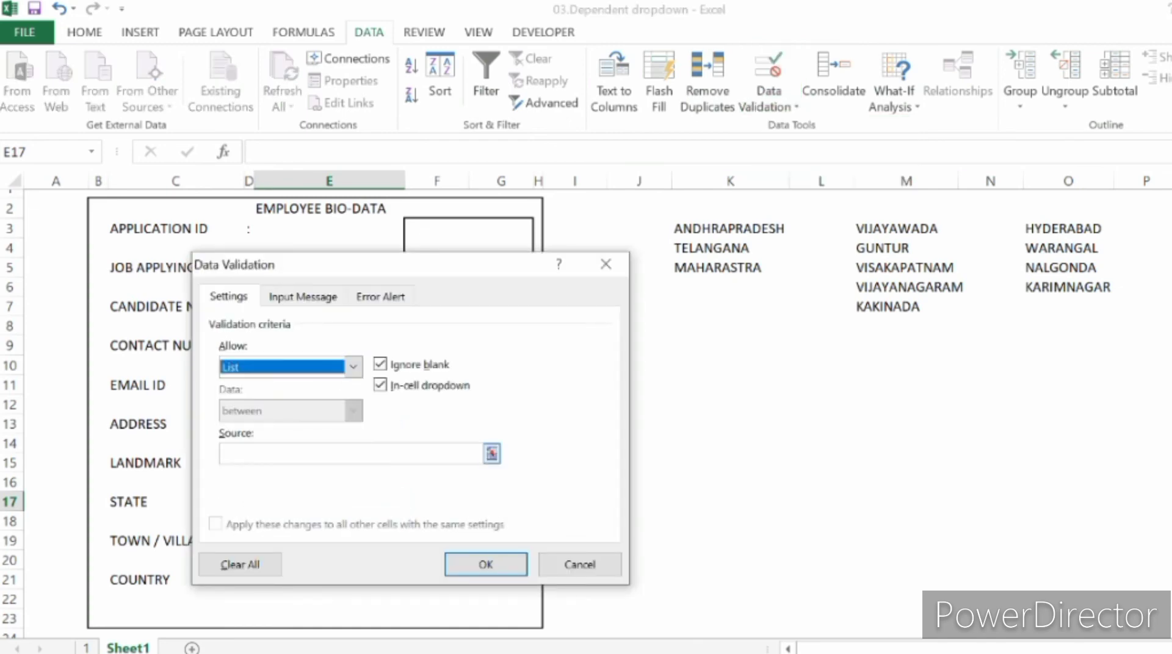
Step: Apply the named range States (K3:K5) as the list source and choose ANDHRAPRADESH as the State
left_click(342, 453)
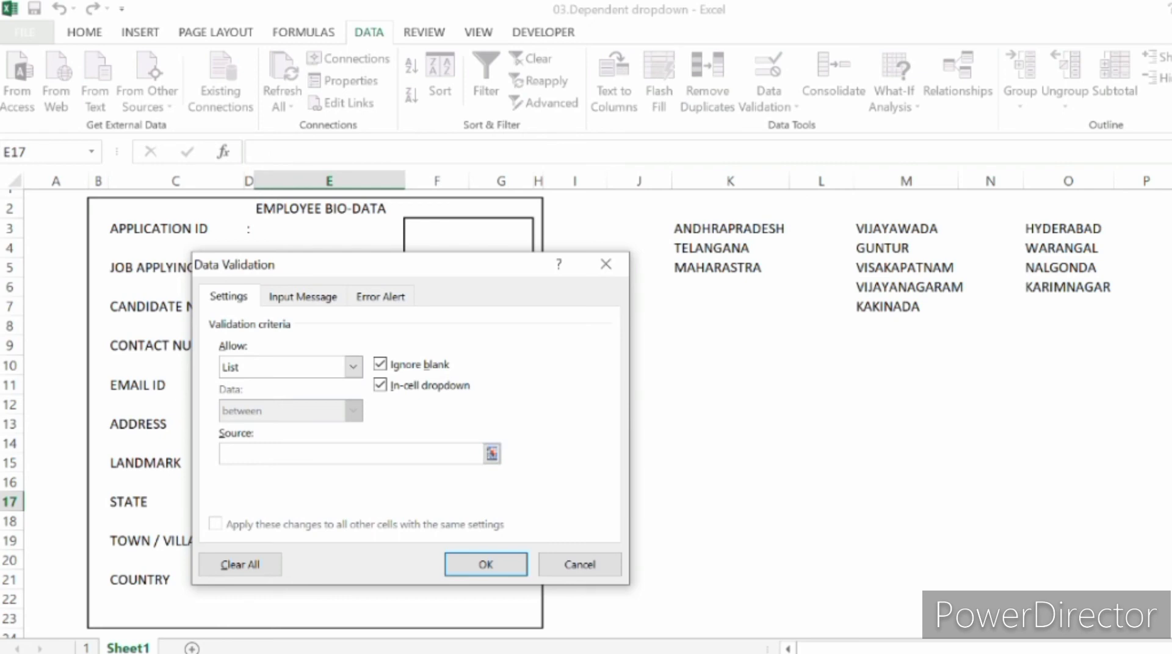
left_click_drag(726, 229, 787, 276)
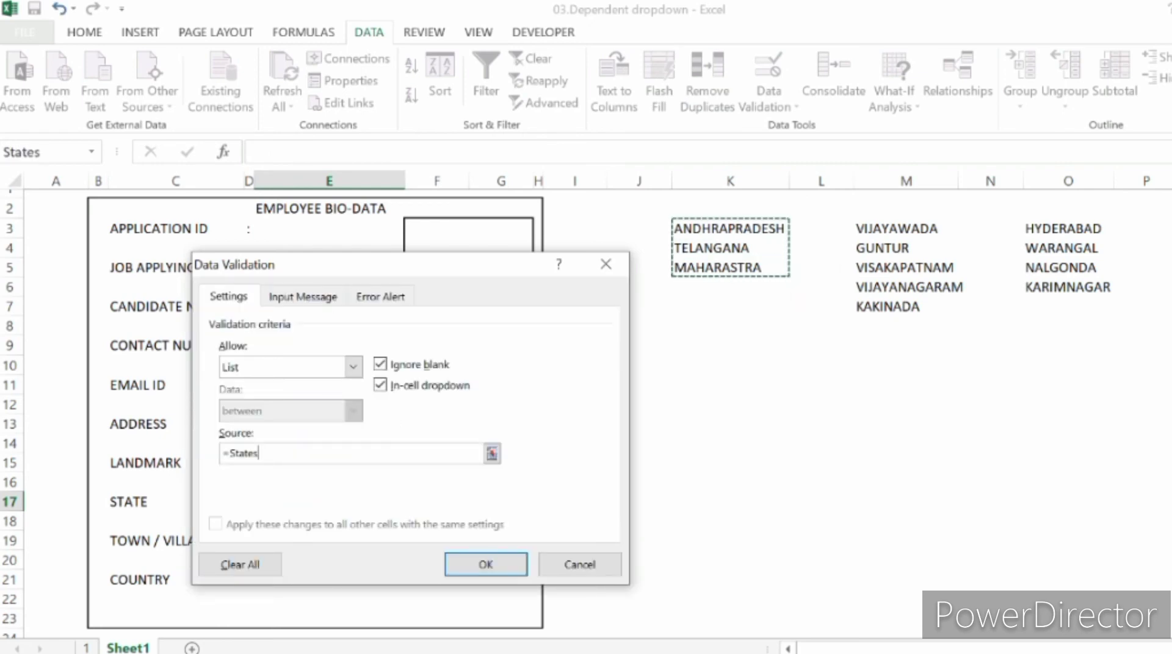
key("BackSpace")
key("BackSpace")
key("BackSpace")
key("BackSpace")
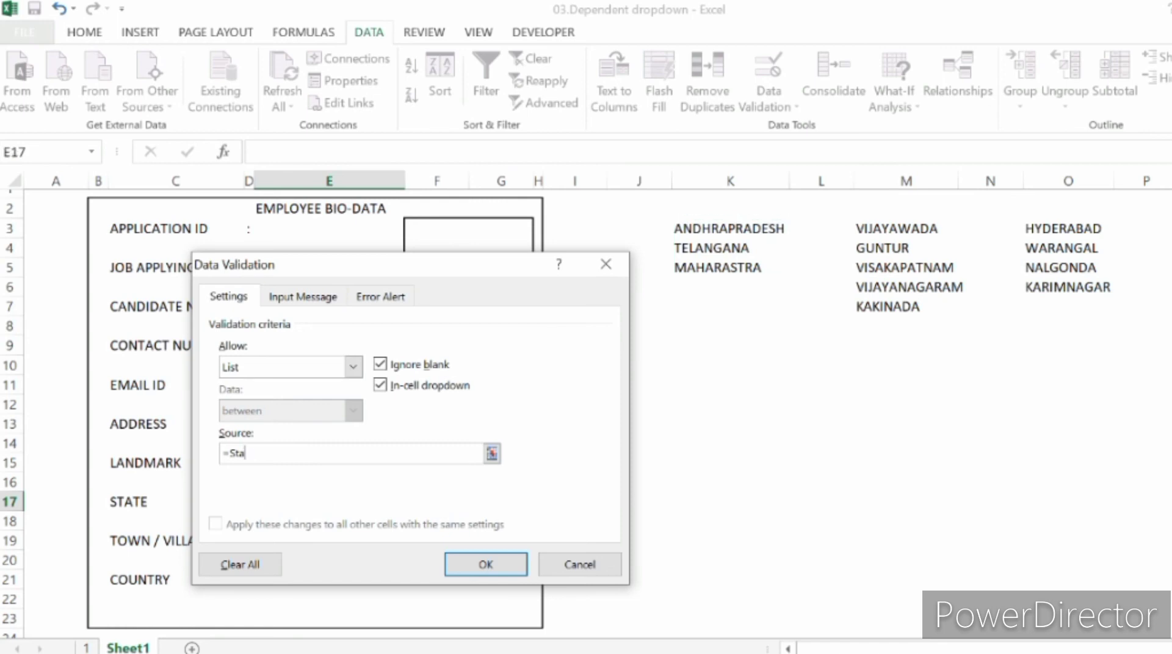
key("BackSpace")
key("BackSpace")
left_click_drag(730, 229, 739, 269)
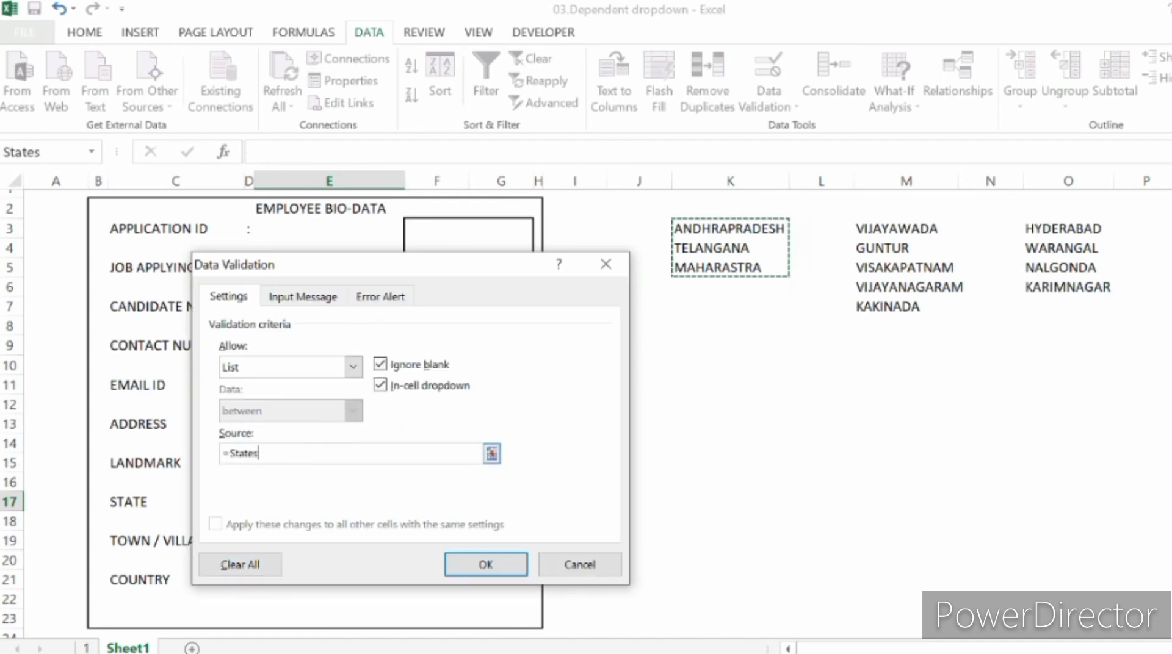
left_click(486, 565)
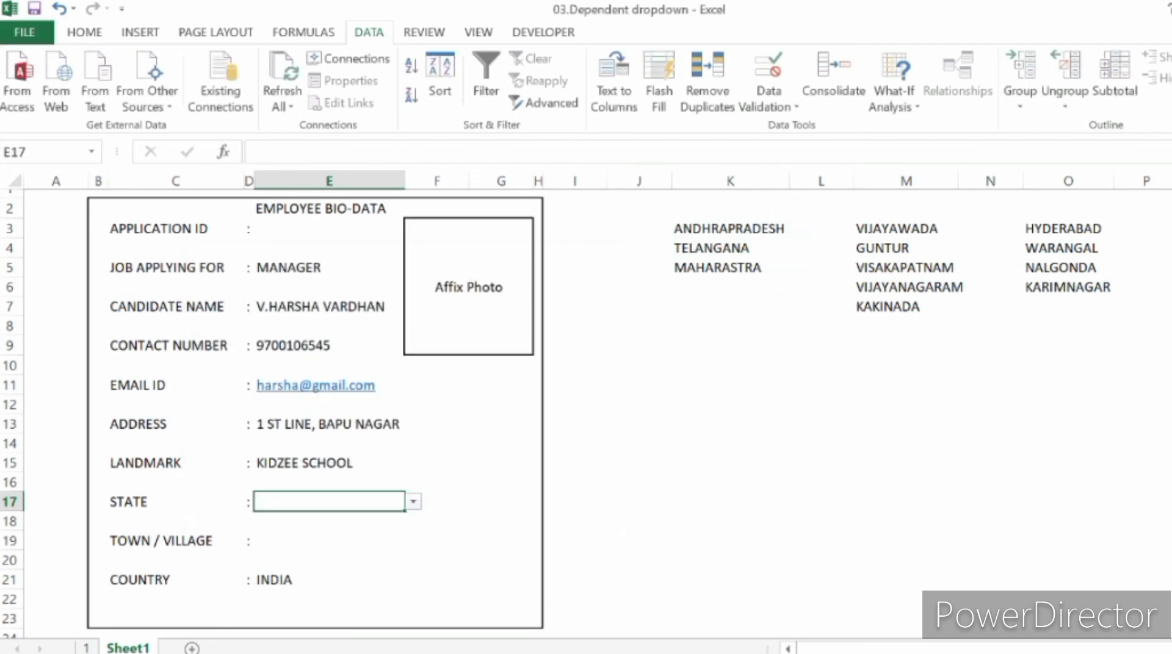
left_click(414, 502)
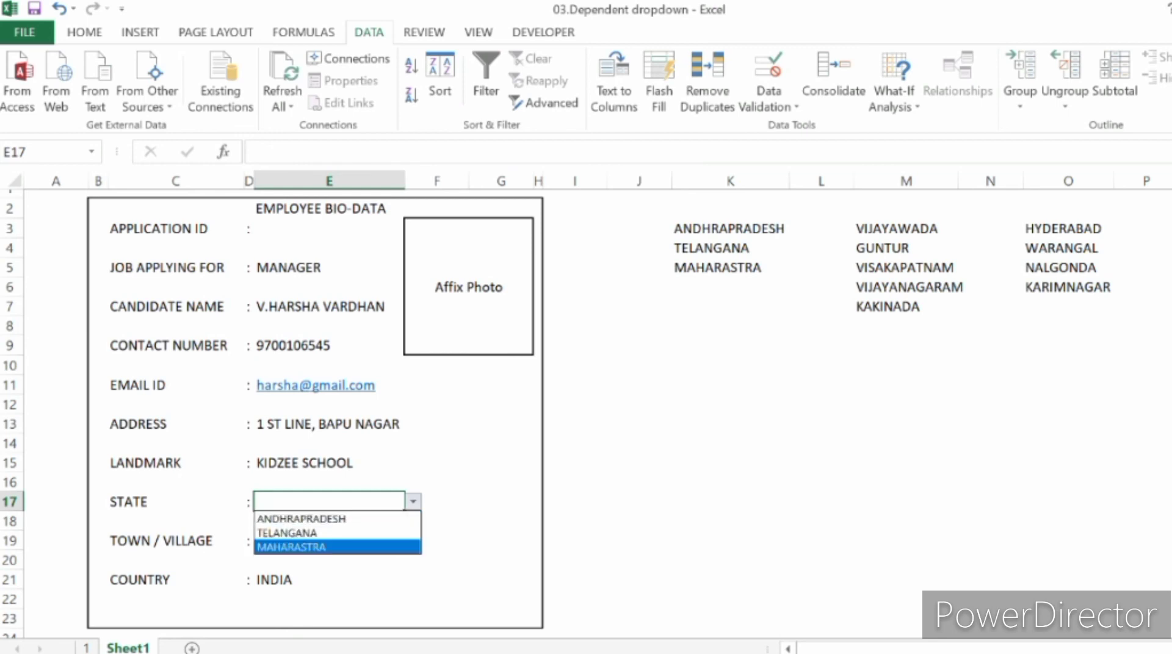
left_click(413, 501)
Step: Set up data validation on the Town / Village entry cell E19, allowing a List
left_click(329, 540)
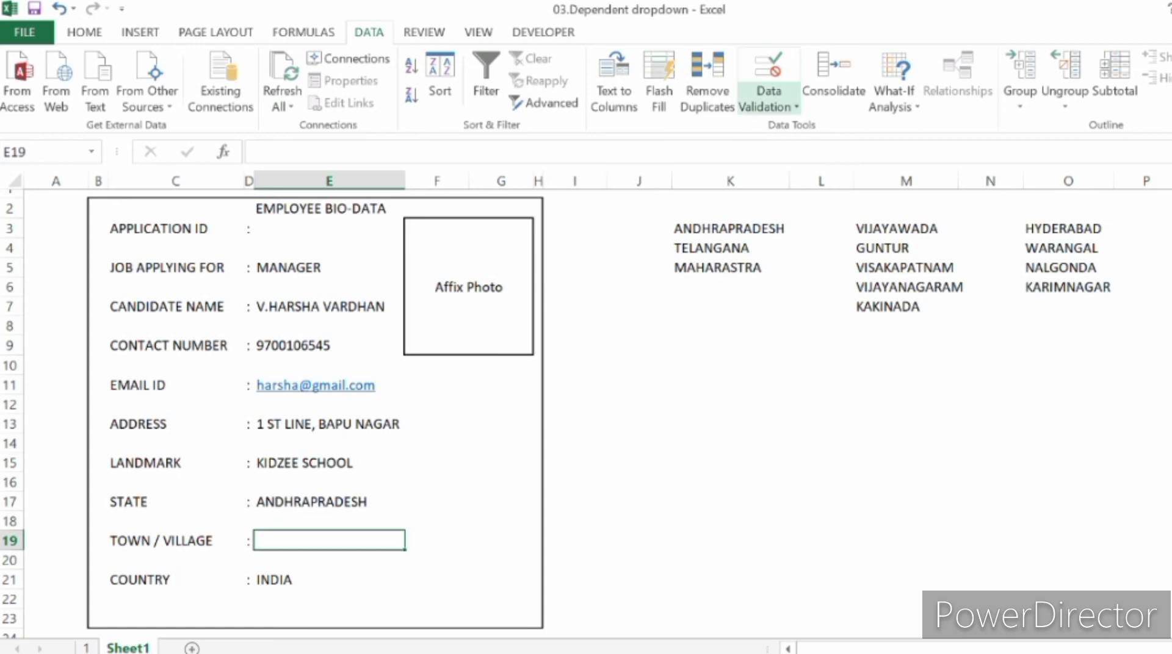
left_click(769, 99)
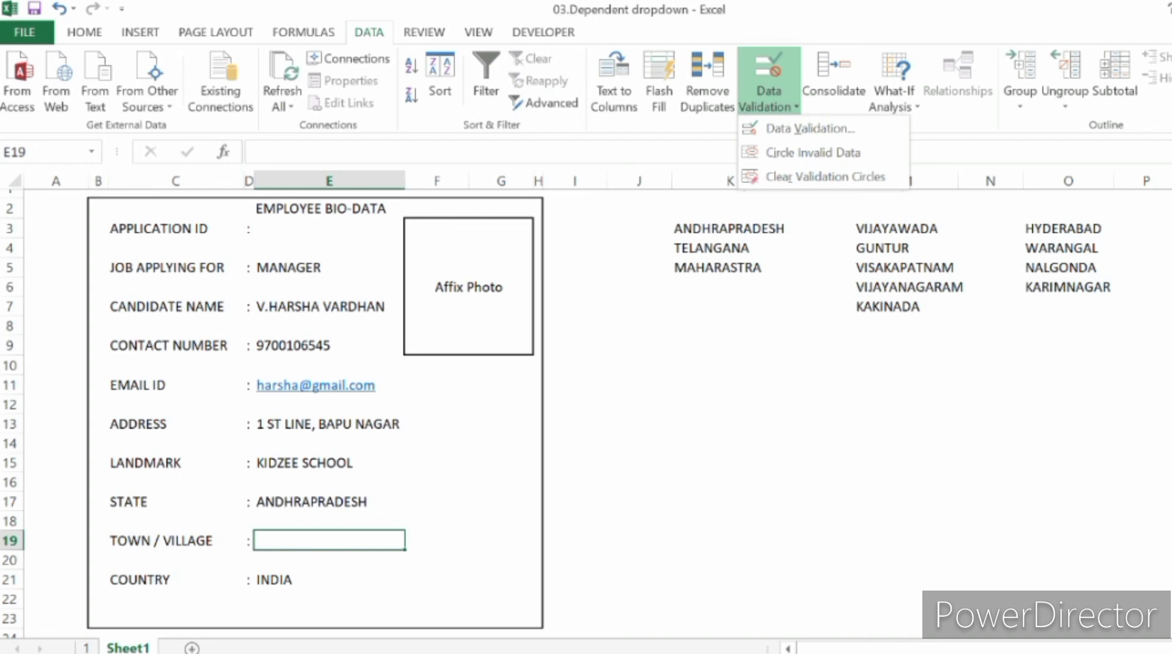
left_click(769, 100)
left_click(768, 98)
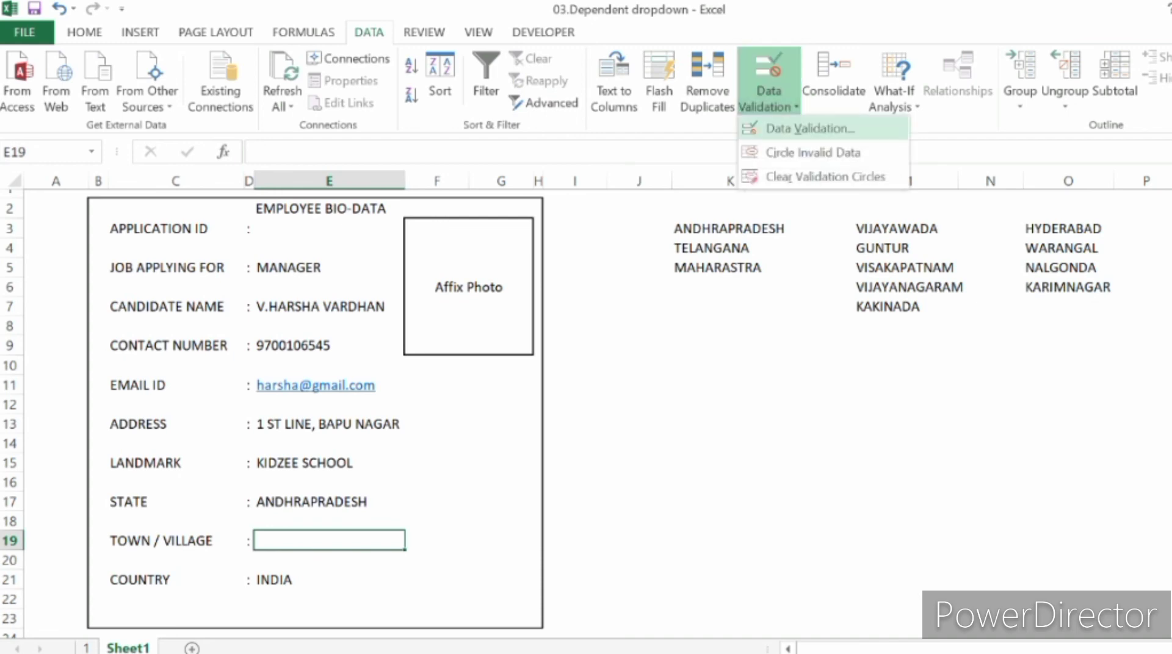
left_click(810, 128)
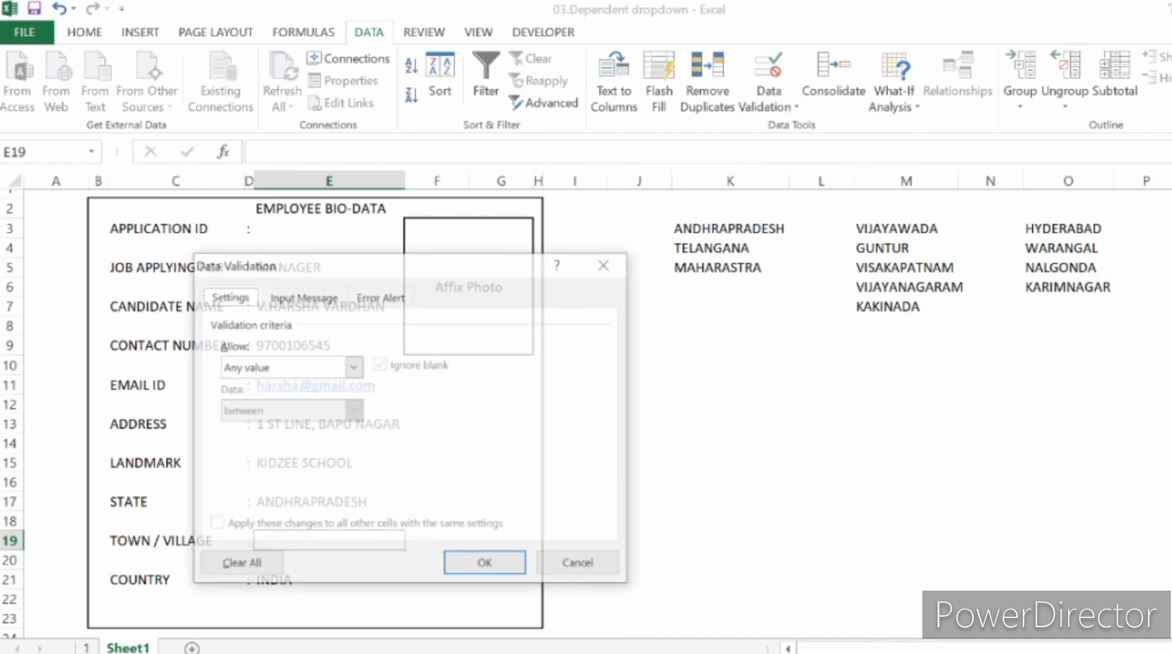
left_click(353, 367)
left_click(251, 426)
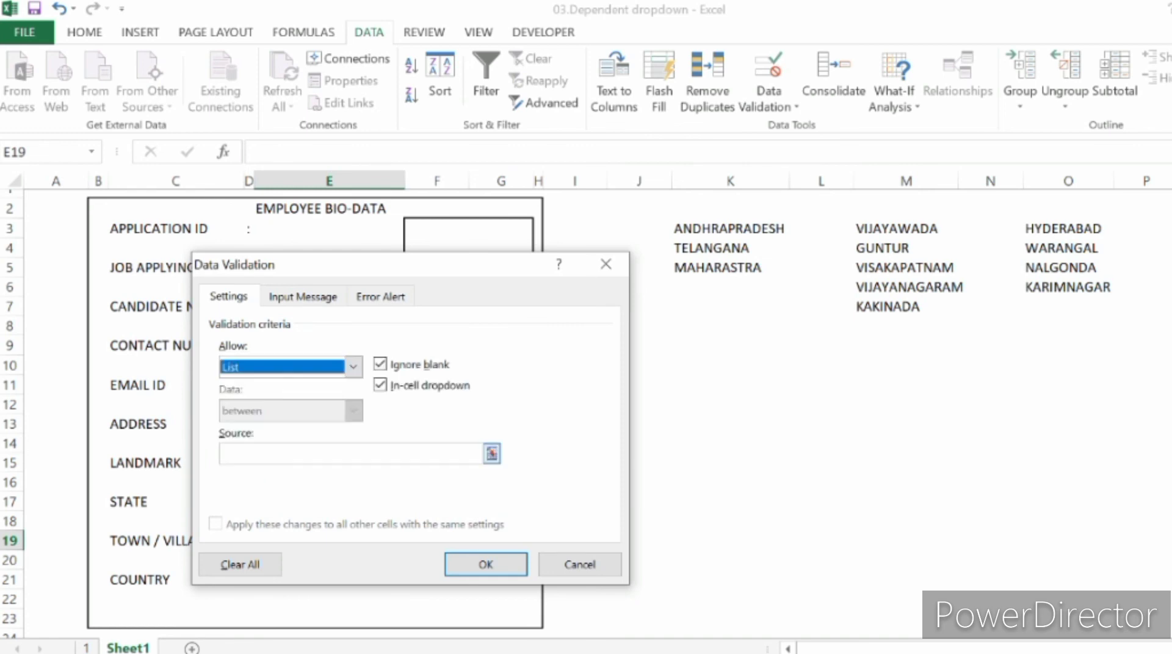
Step: Enter =indirect($E$17) as the Town / Village list source, referencing the State cell, and apply the validation
left_click(293, 454)
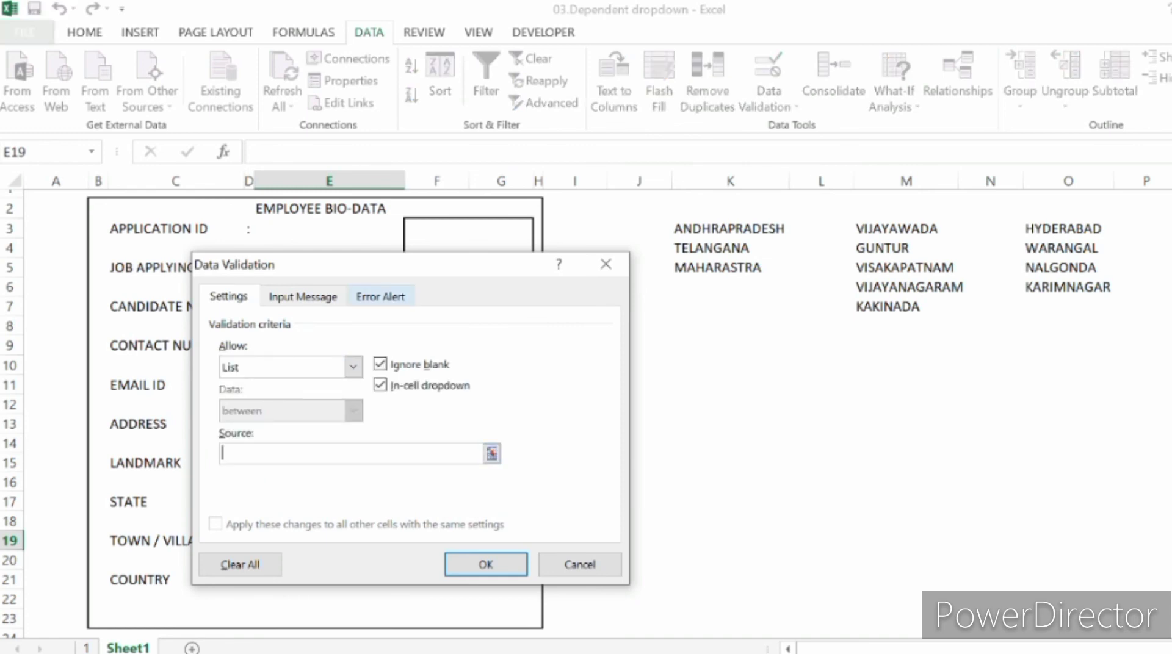
left_click_drag(383, 265, 786, 320)
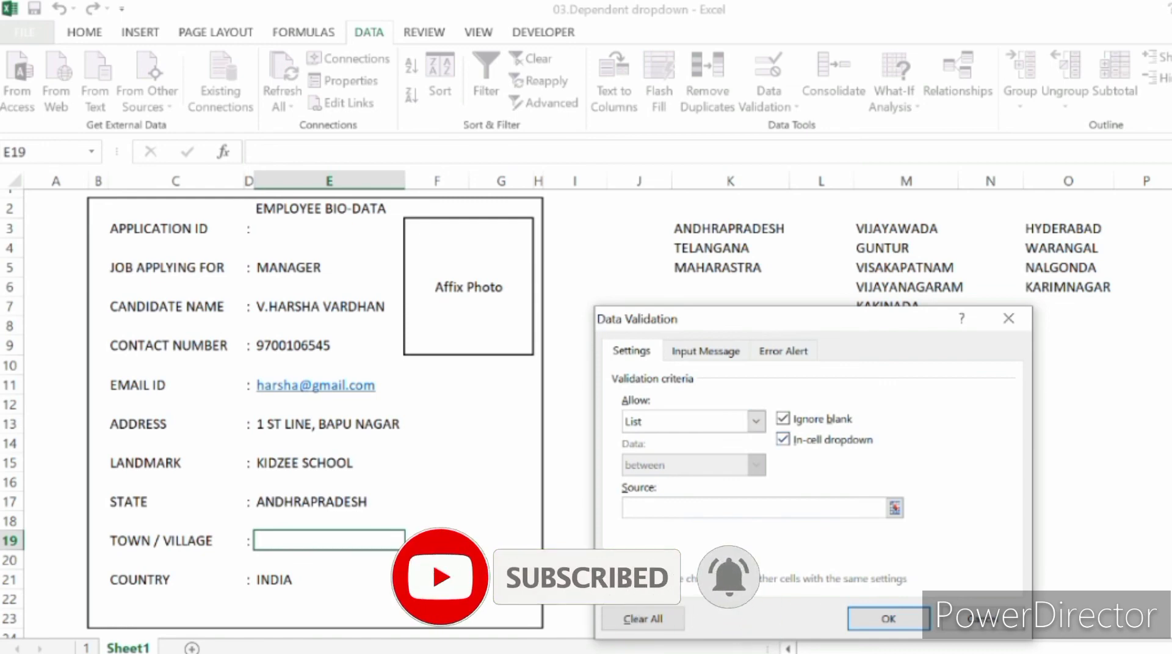
type("=indirect(")
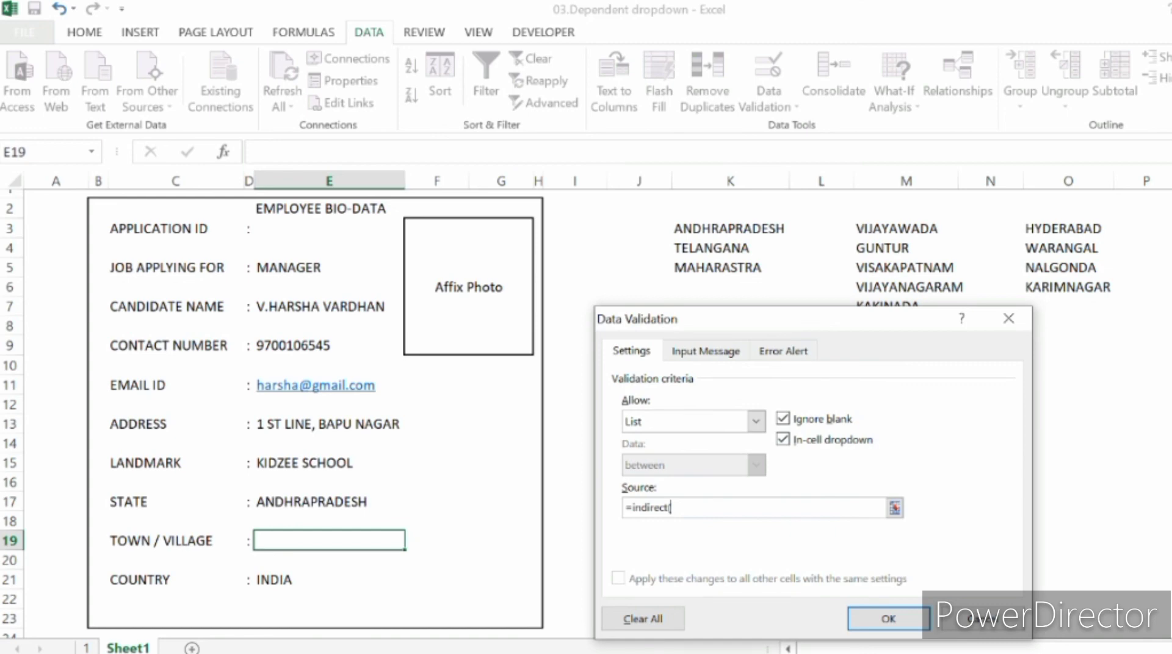
left_click(330, 501)
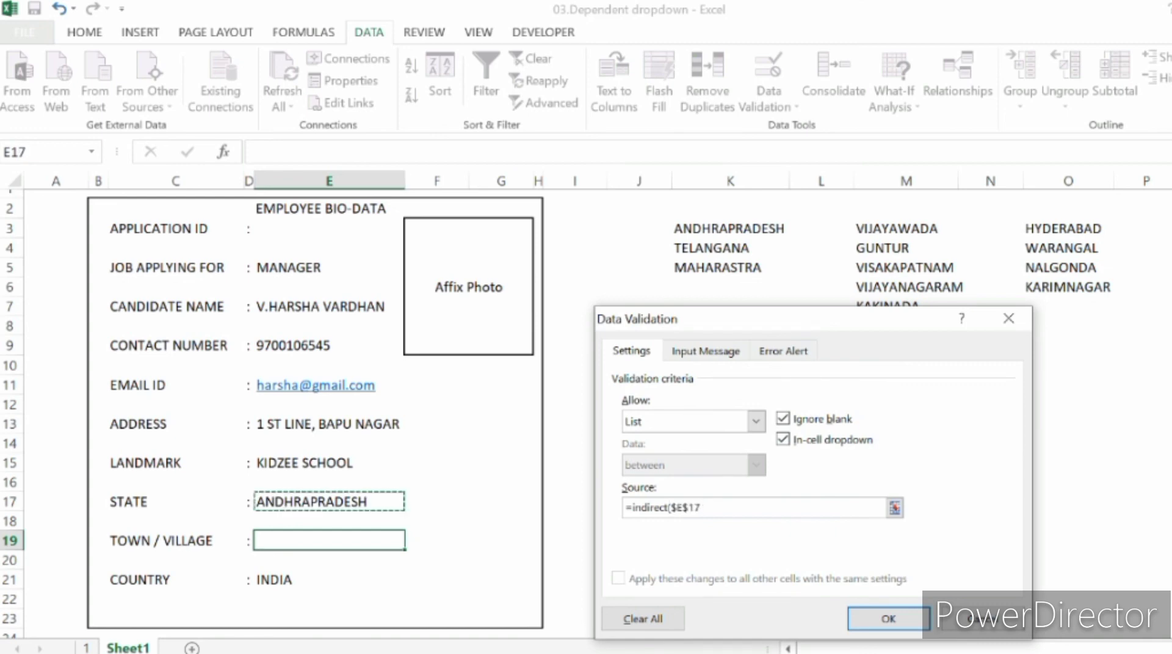
type(")")
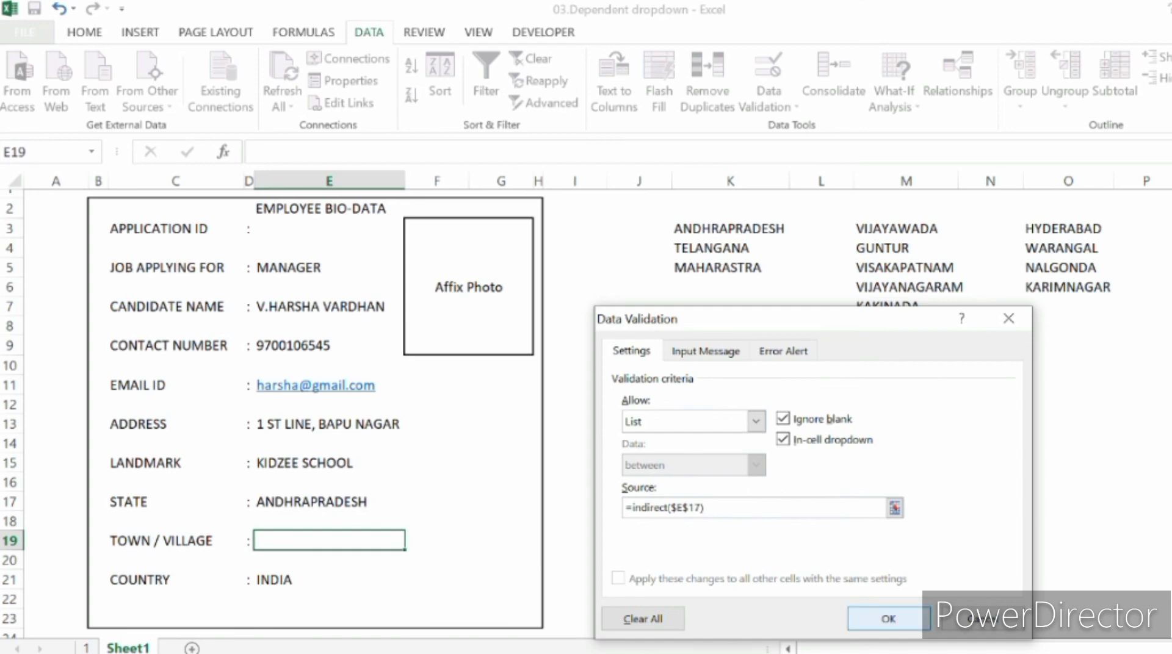
left_click(888, 619)
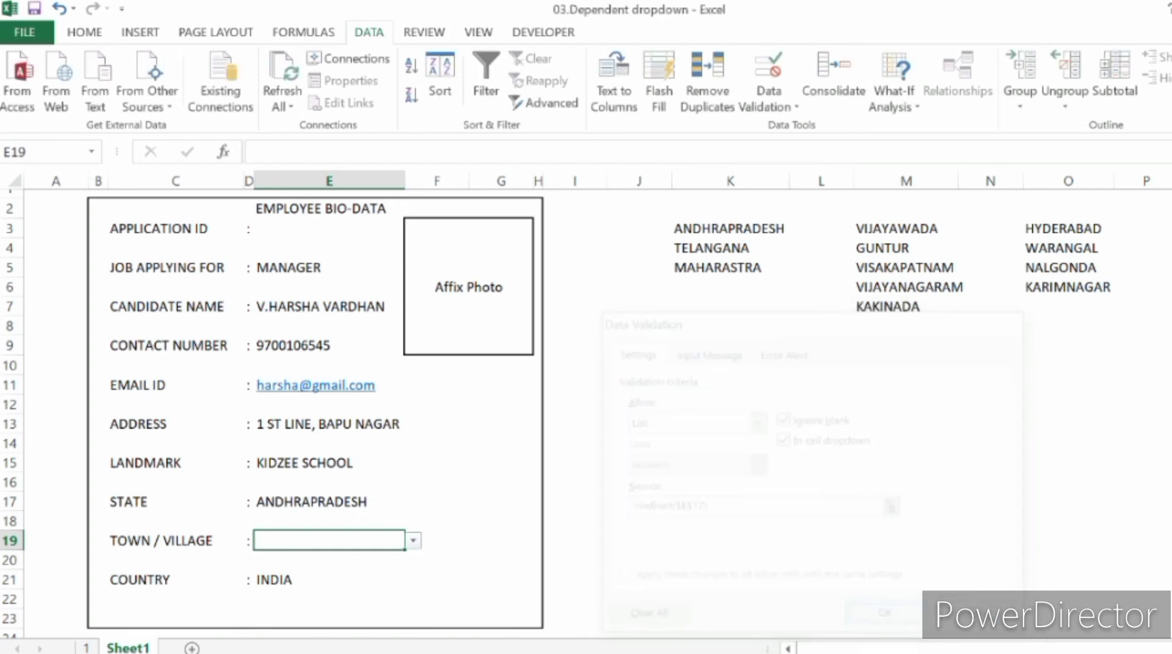
Step: Check the Town / Village choices offered for ANDHRAPRADESH without picking one
left_click(413, 541)
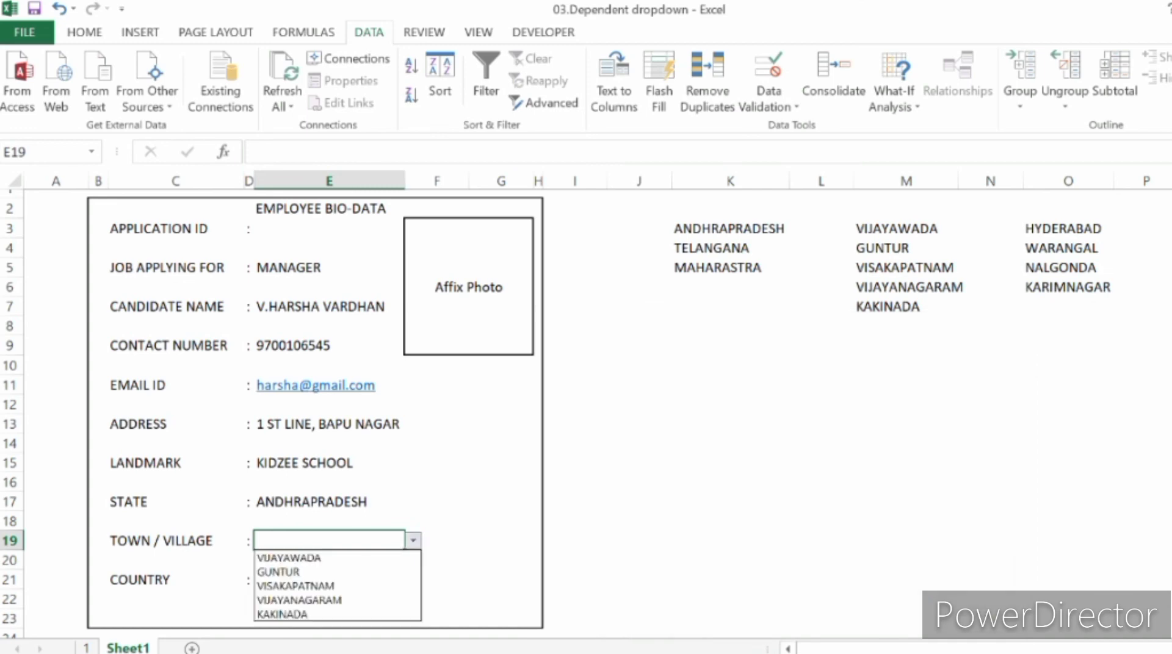
key("Down")
key("Down")
key("Down")
key("Down")
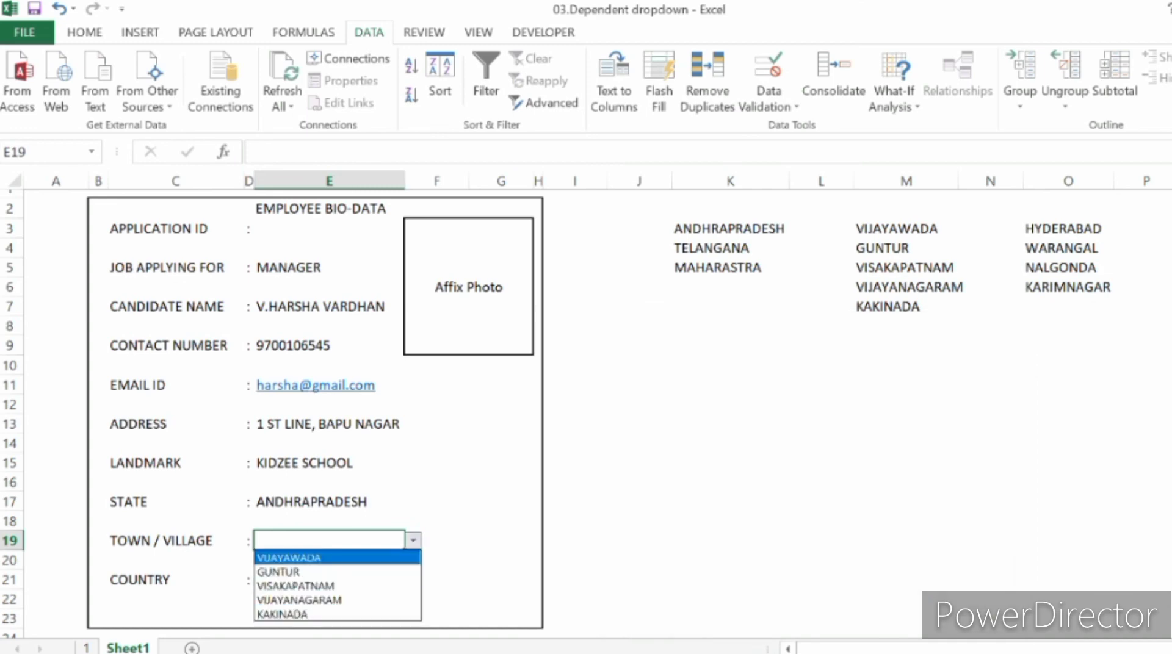
key("Escape")
Step: Change the State to TELANGANA and check the Town / Village choices without picking one
key("Up")
key("Up")
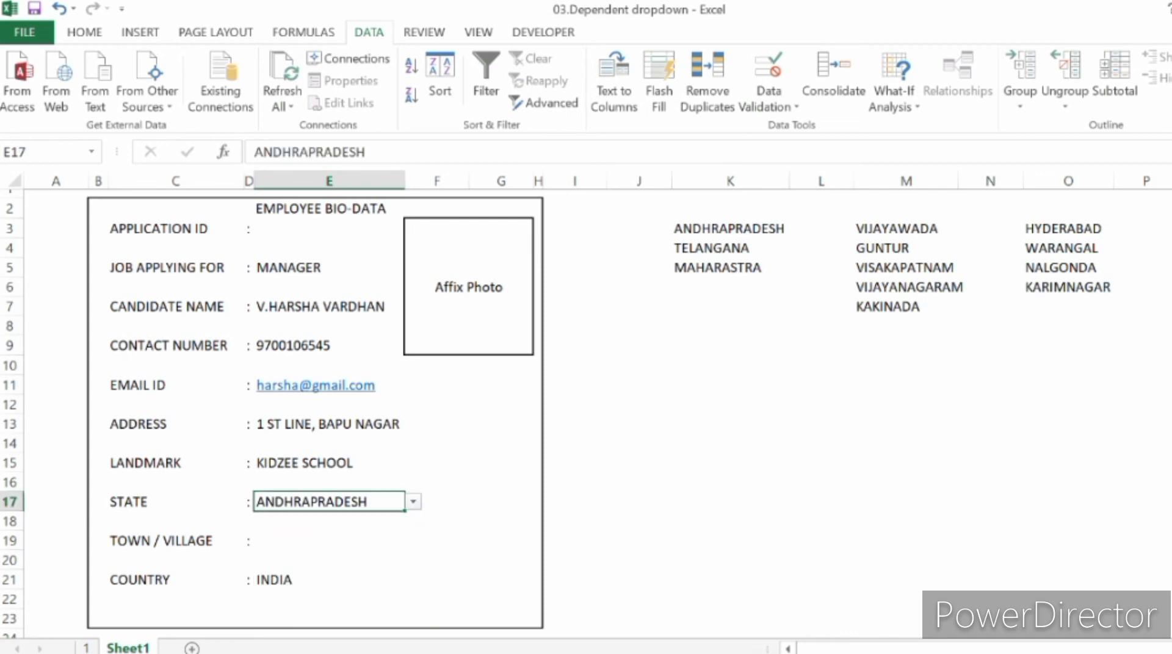
key("alt+Down")
key("Down")
key("Return")
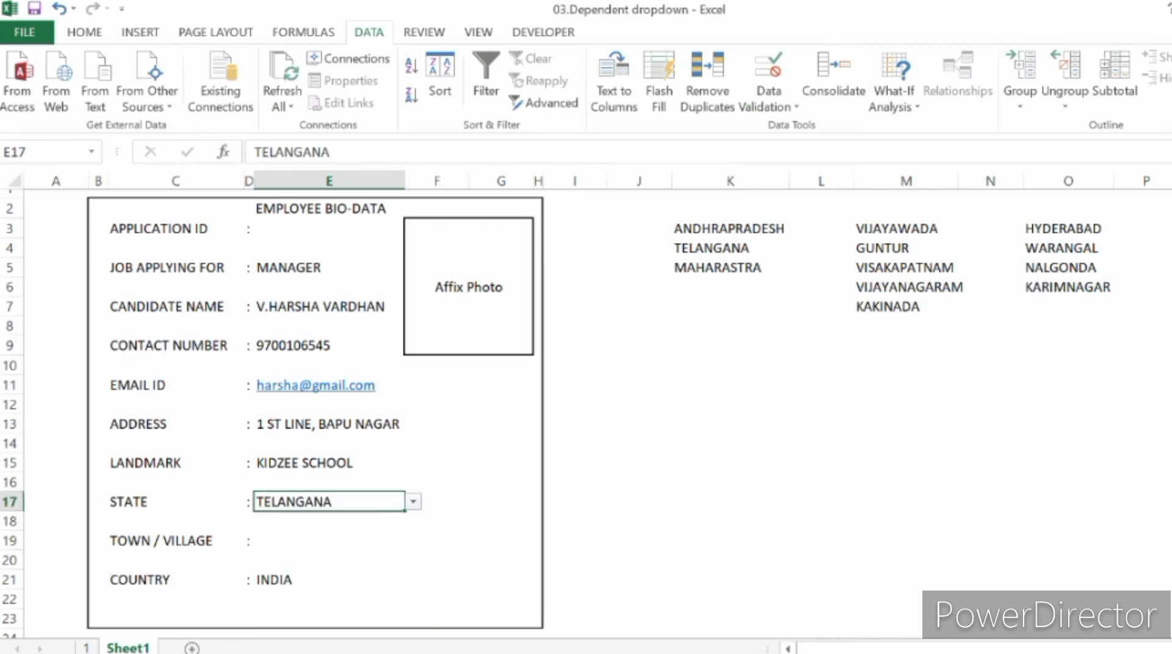
key("Down")
key("Down")
key("alt+Down")
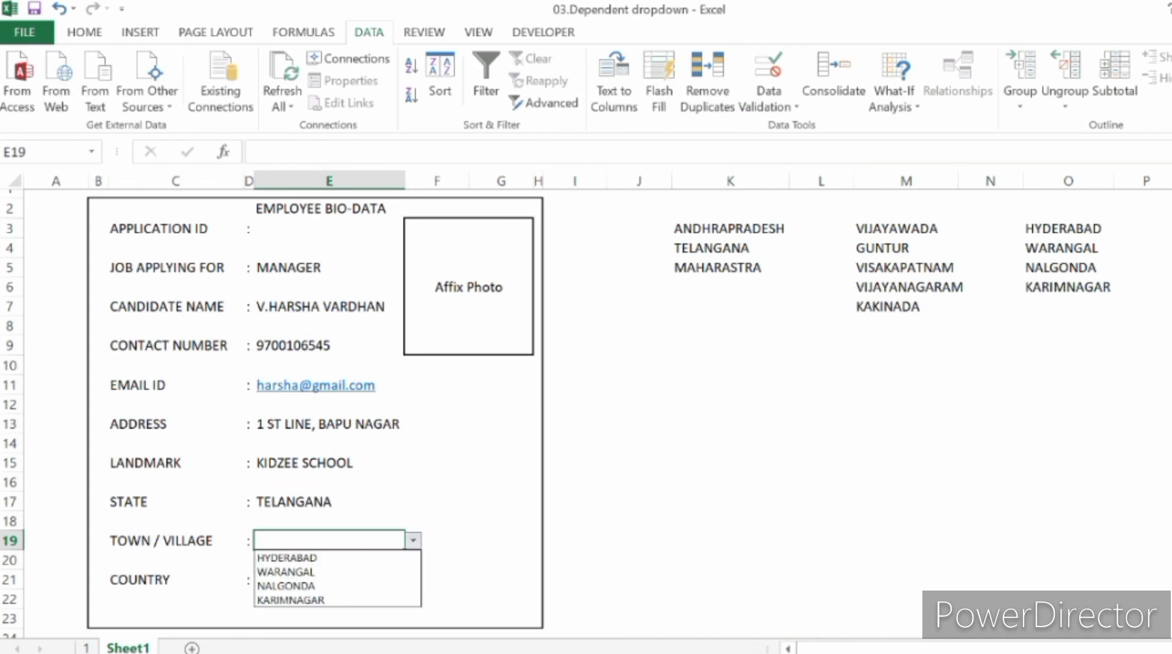
key("Down")
key("Down")
key("Down")
key("Down")
key("Escape")
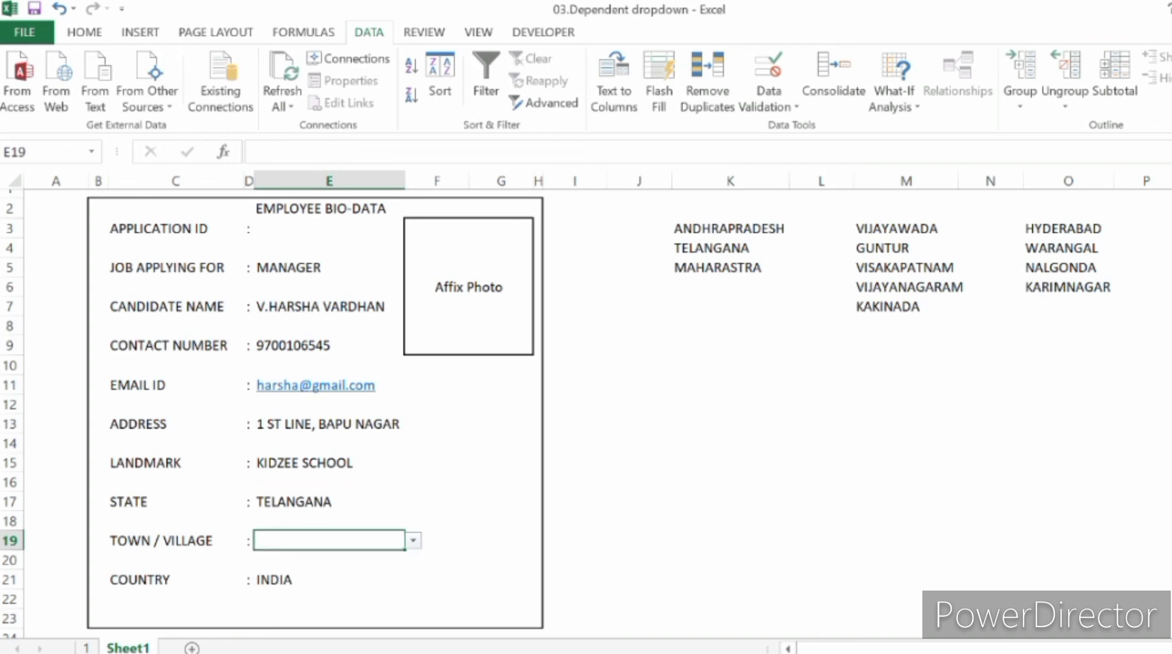
Step: Change the State in the form to MAHARASTRA
key("Up")
key("Up")
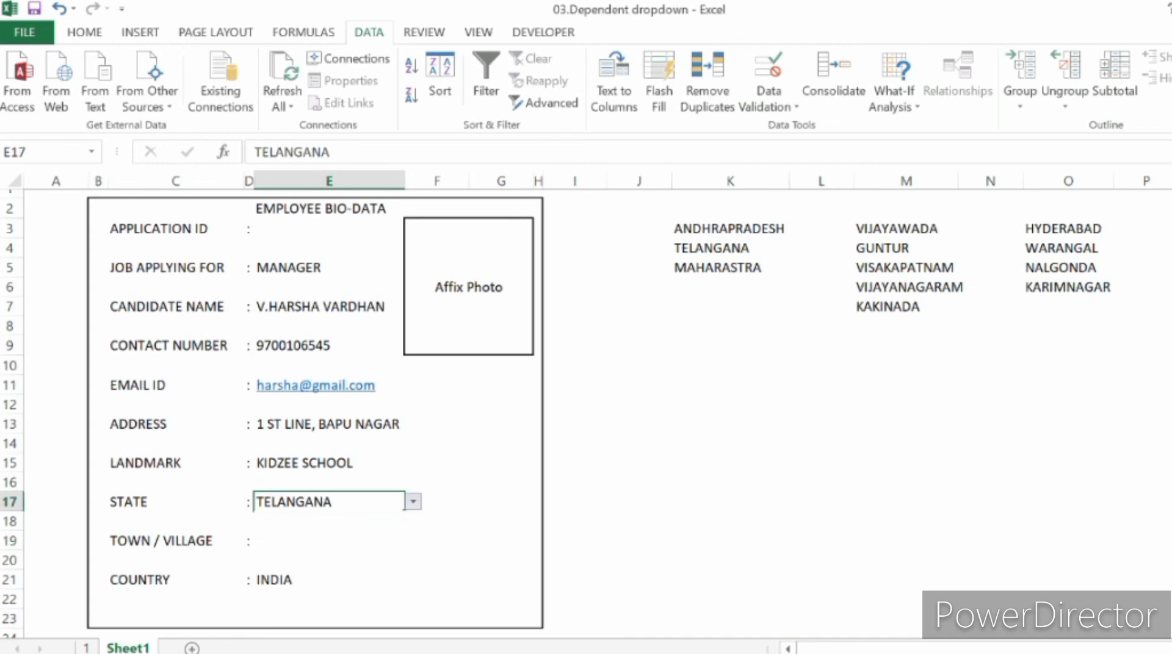
key("alt+Down")
key("Down")
key("Return")
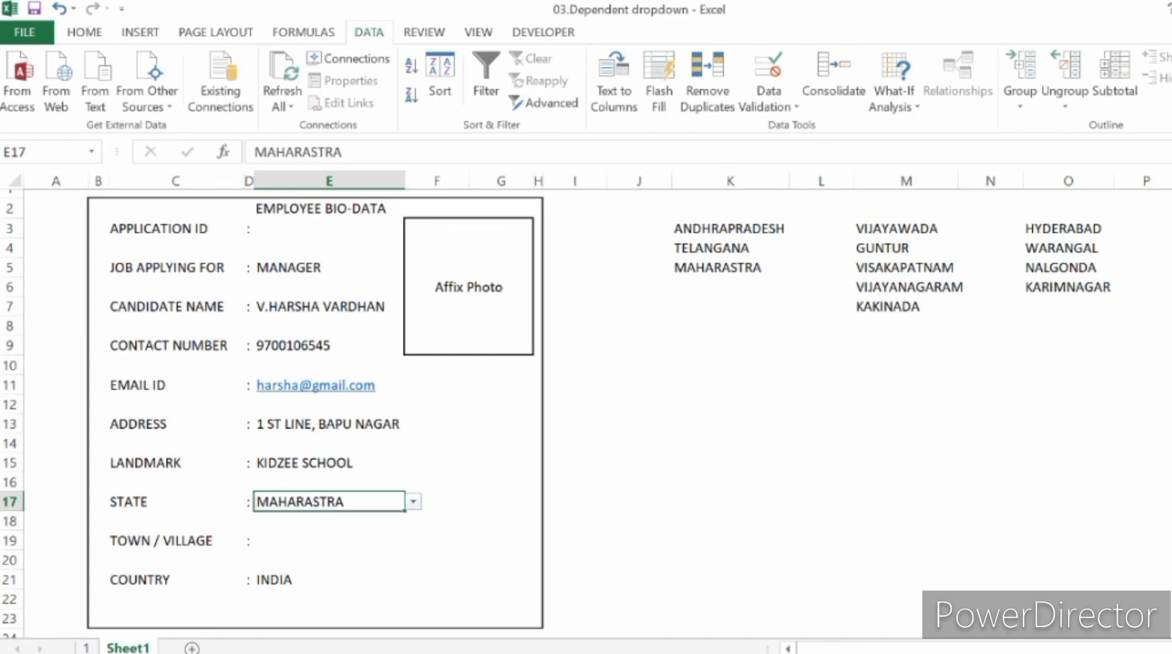
Step: Choose MUMBAI as the Town / Village from its dropdown
key("Down")
key("Down")
key("alt+Down")
key("Return")
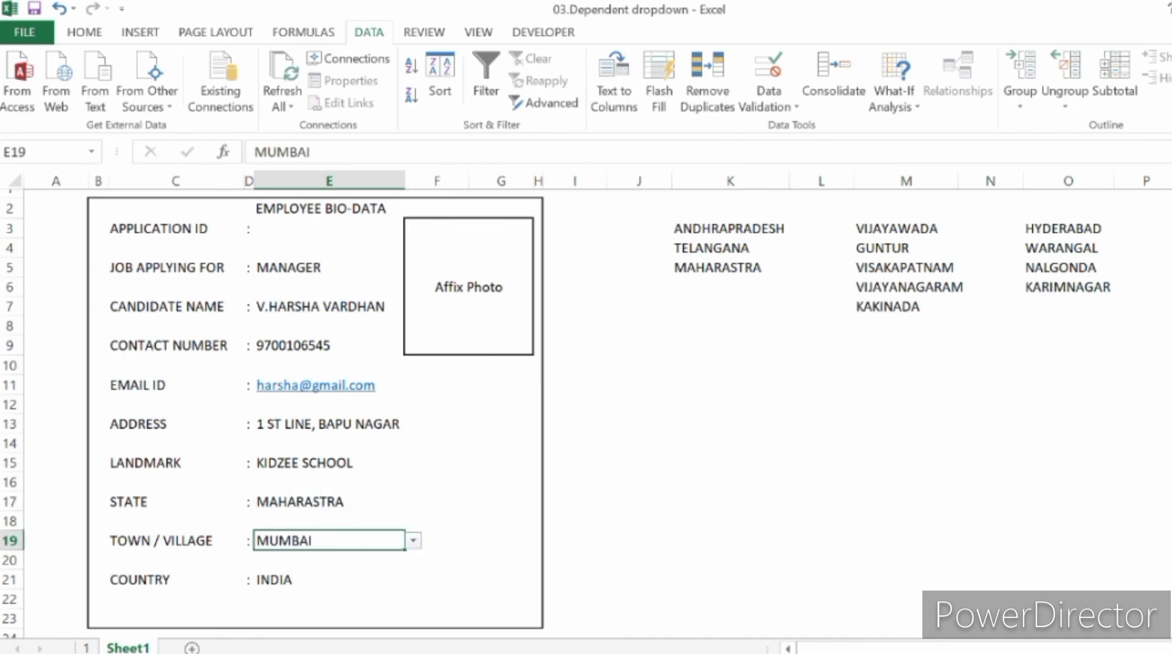
left_click(437, 502)
left_click(437, 541)
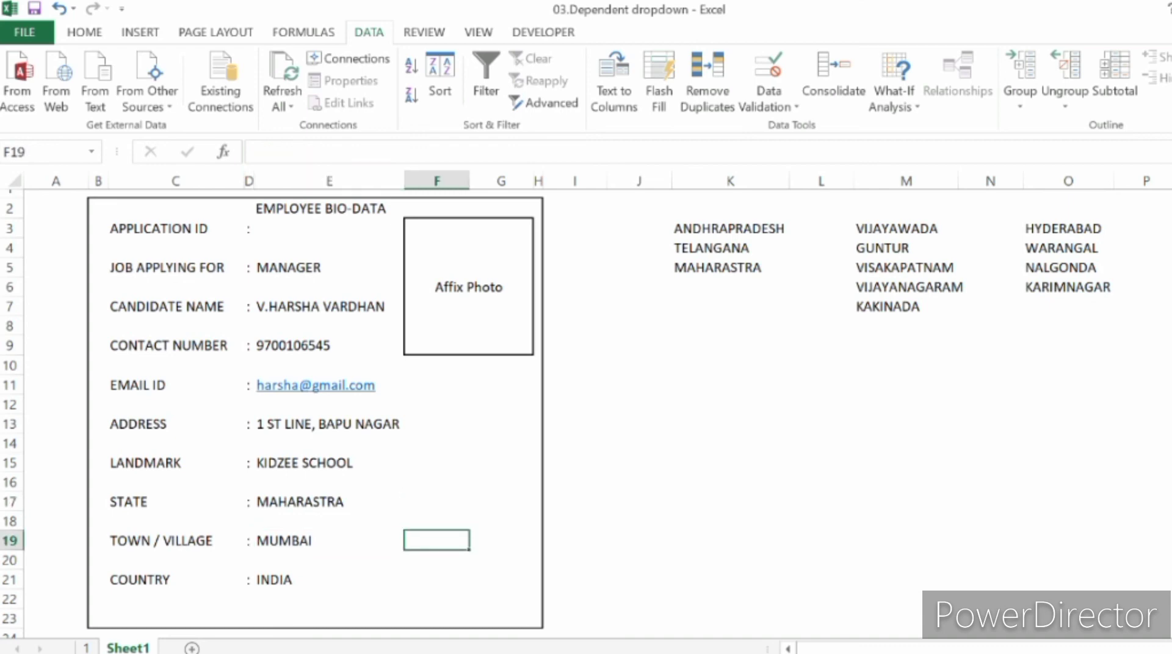